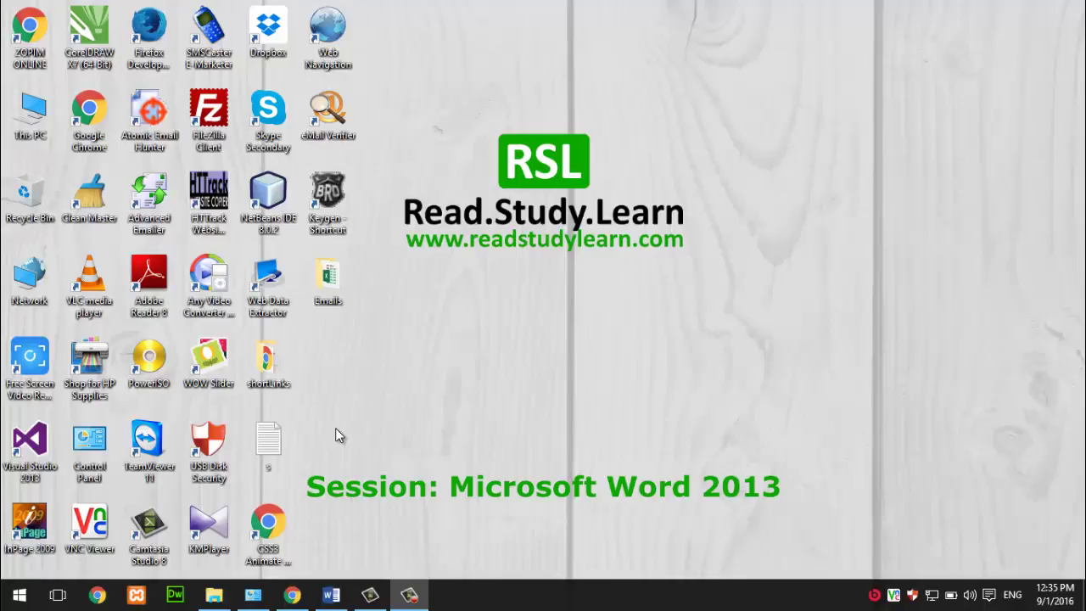
- Open the COURSE OUTLINE document from Word's recent documents list on the taskbar
{"action": "left_click", "coordinate": [333, 596]}
{"action": "right_click", "coordinate": [334, 598]}
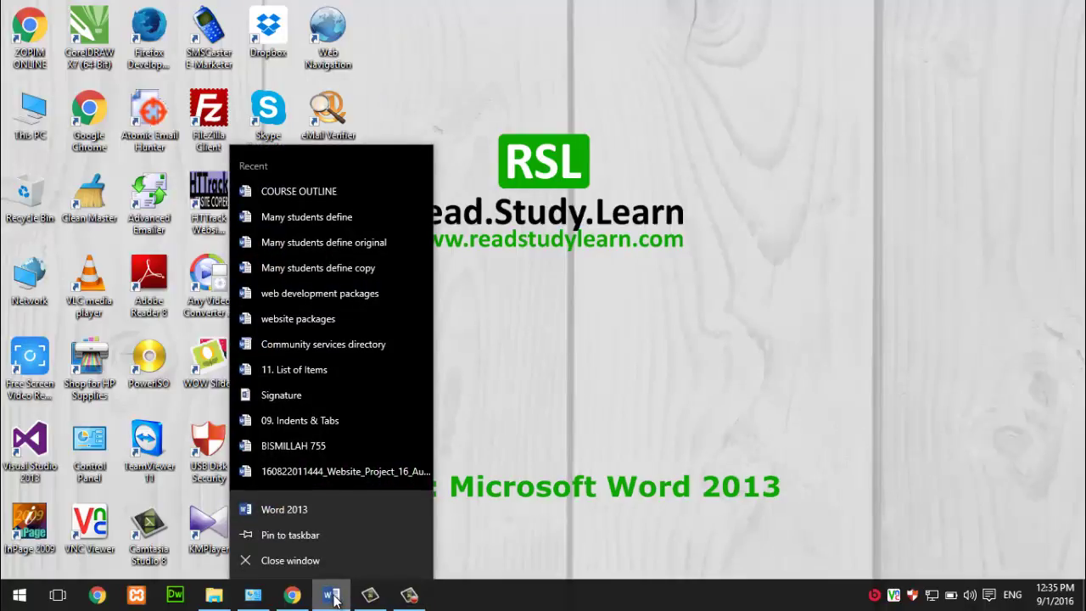
{"action": "left_click", "coordinate": [285, 191]}
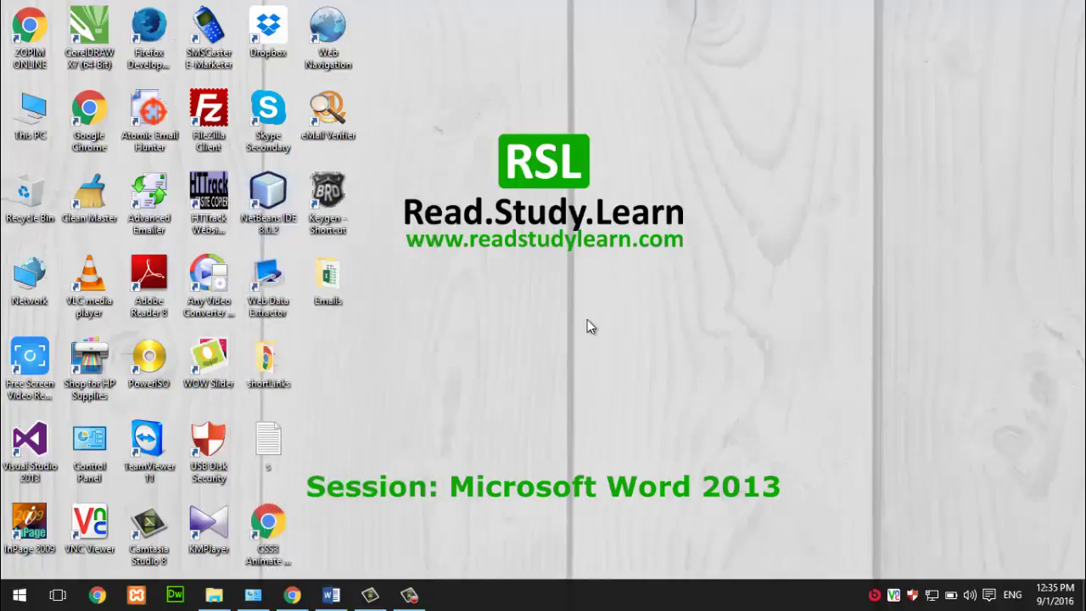
- Add a new 'Themes' bullet below 'Styles.' in the course outline and save it
{"action": "scroll", "coordinate": [625, 322], "scroll_direction": "down", "scroll_amount": 3}
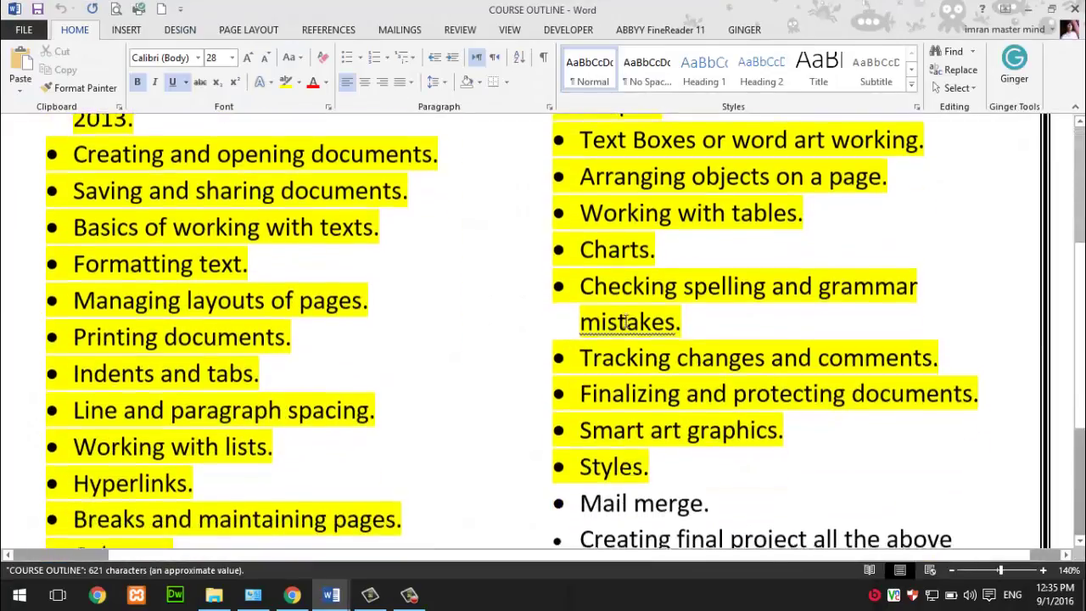
{"action": "scroll", "coordinate": [625, 321], "scroll_direction": "down", "scroll_amount": 2}
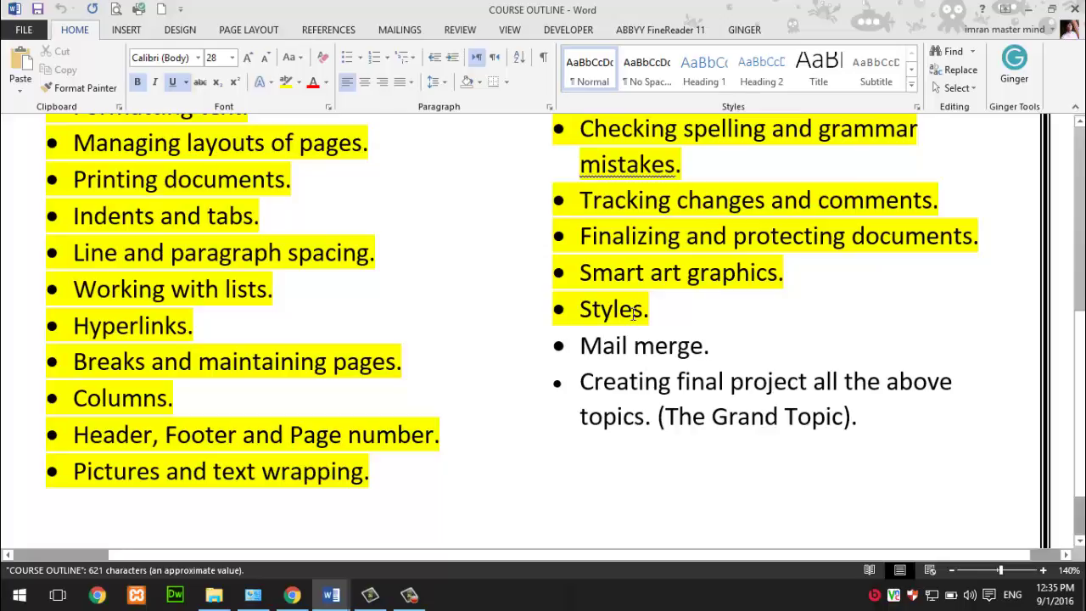
{"action": "double_click", "coordinate": [624, 307]}
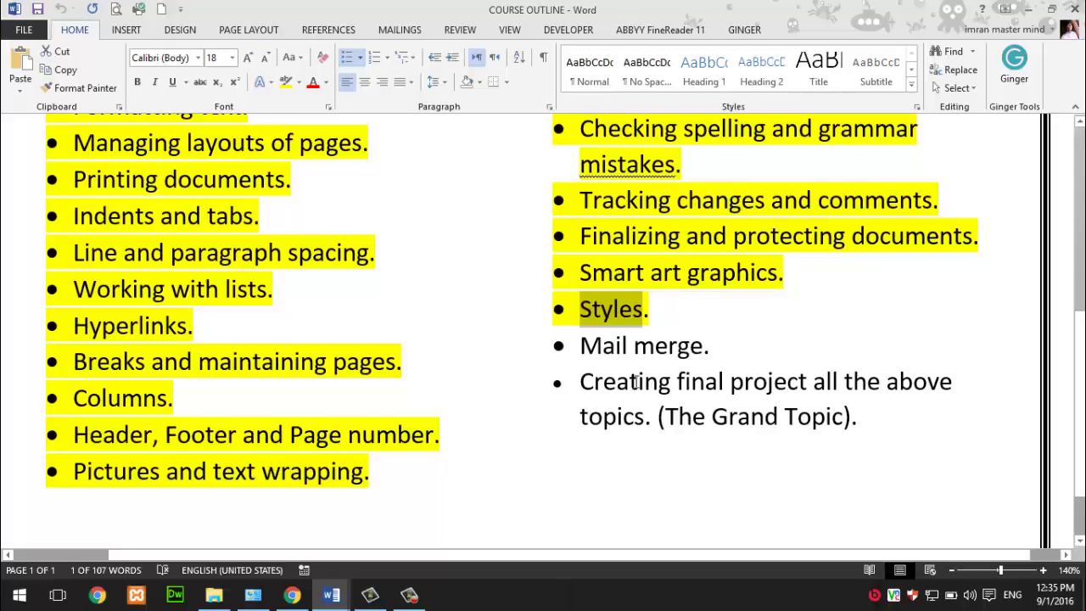
{"action": "left_click", "coordinate": [653, 316]}
{"action": "key", "text": "Return"}
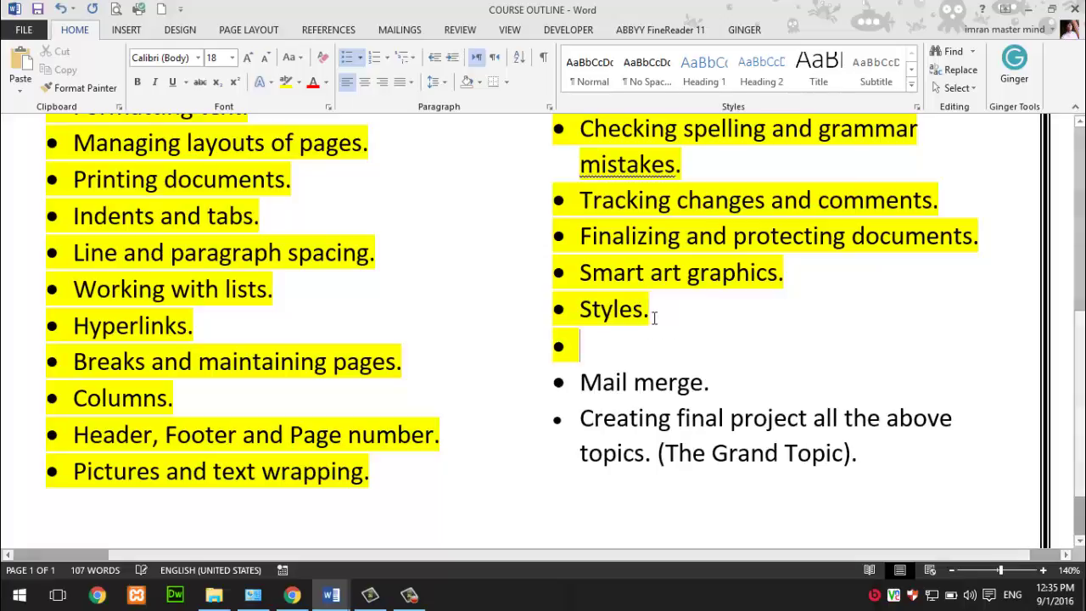
{"action": "type", "text": "Thems"}
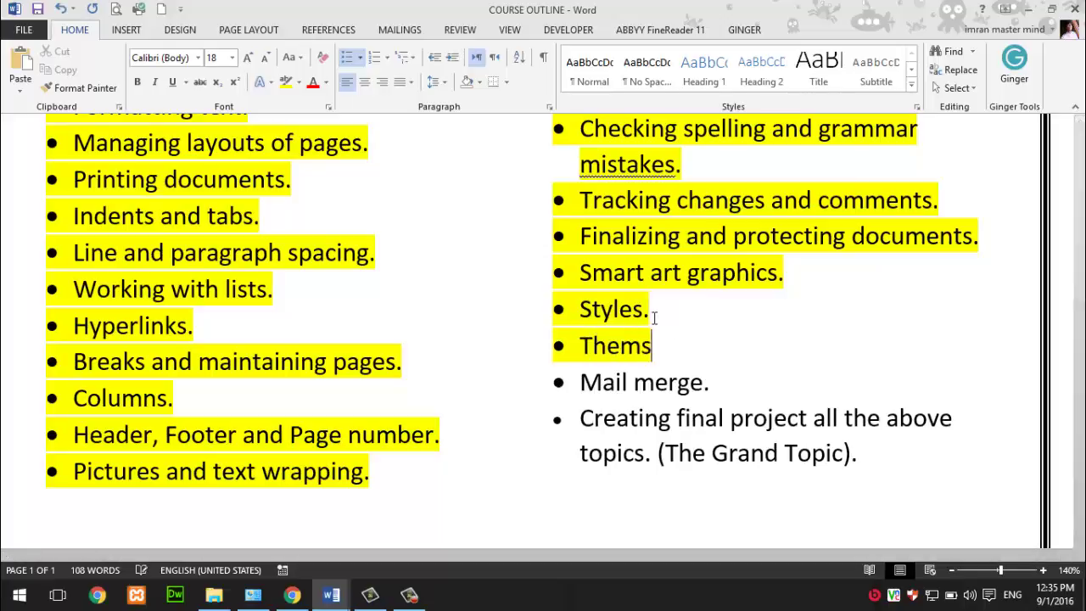
{"action": "key", "text": "BackSpace"}
{"action": "type", "text": "es"}
{"action": "key", "text": "ctrl+s"}
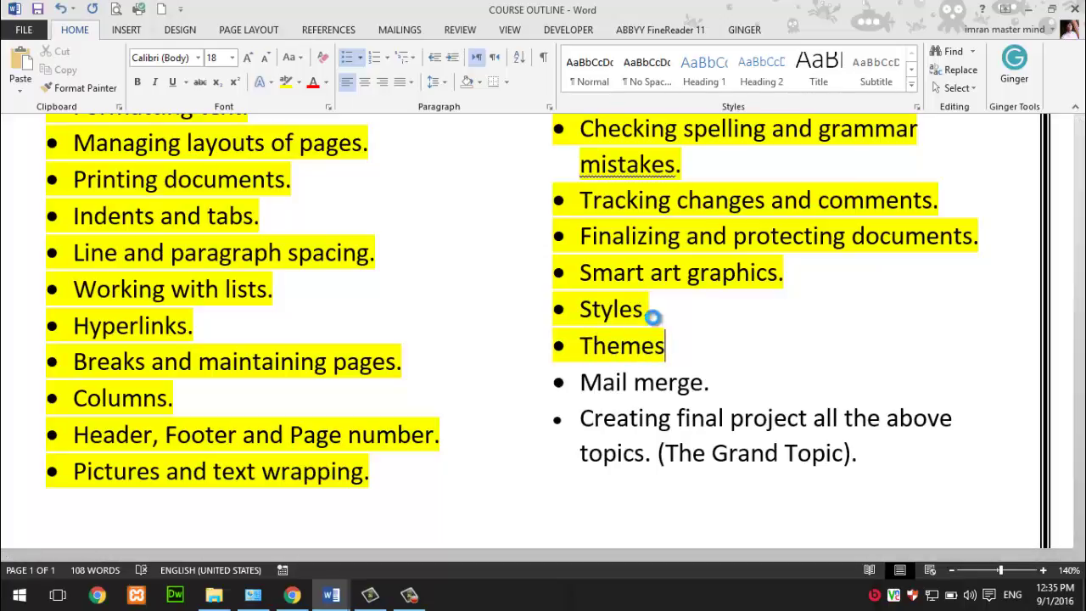
- Repeatedly select and deselect the new 'Themes' word to highlight it
{"action": "double_click", "coordinate": [618, 348]}
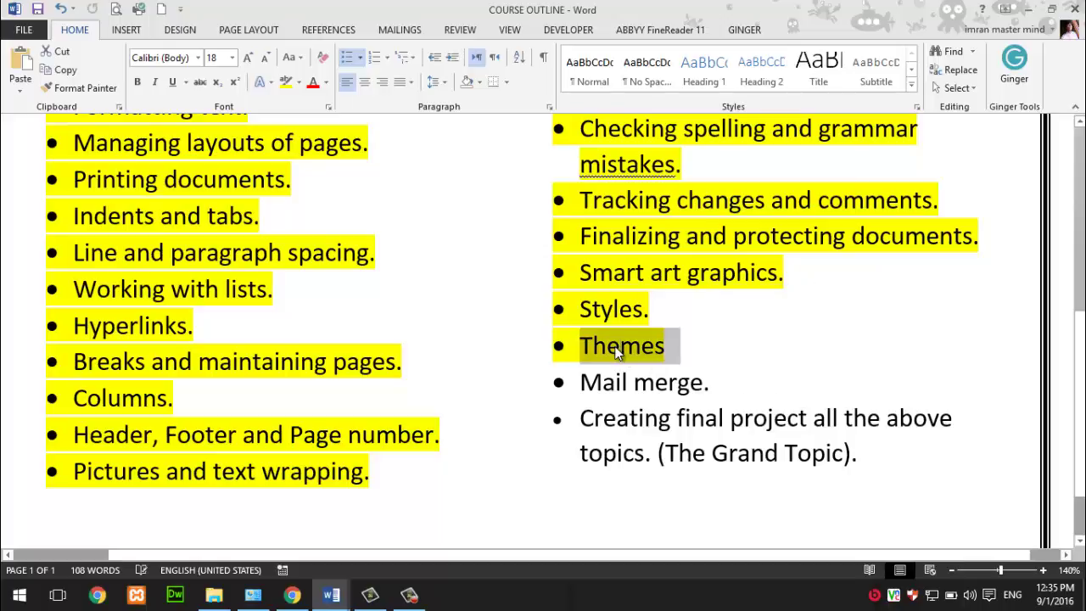
{"action": "left_click", "coordinate": [679, 363]}
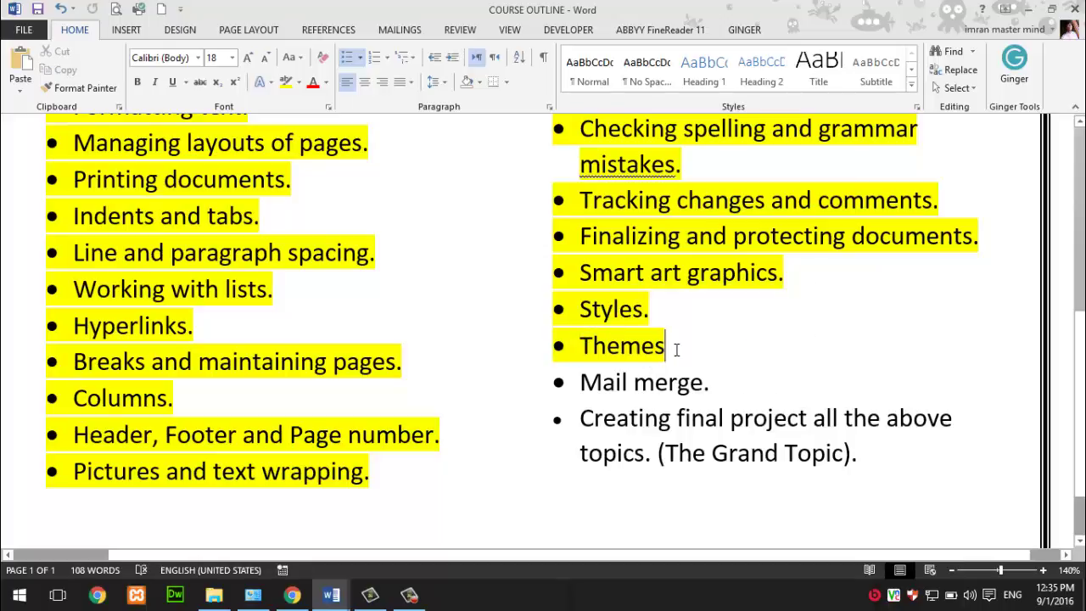
{"action": "double_click", "coordinate": [618, 345]}
{"action": "key", "text": "Down"}
{"action": "key", "text": "Down"}
{"action": "left_click_drag", "start_coordinate": [672, 346], "coordinate": [573, 344]}
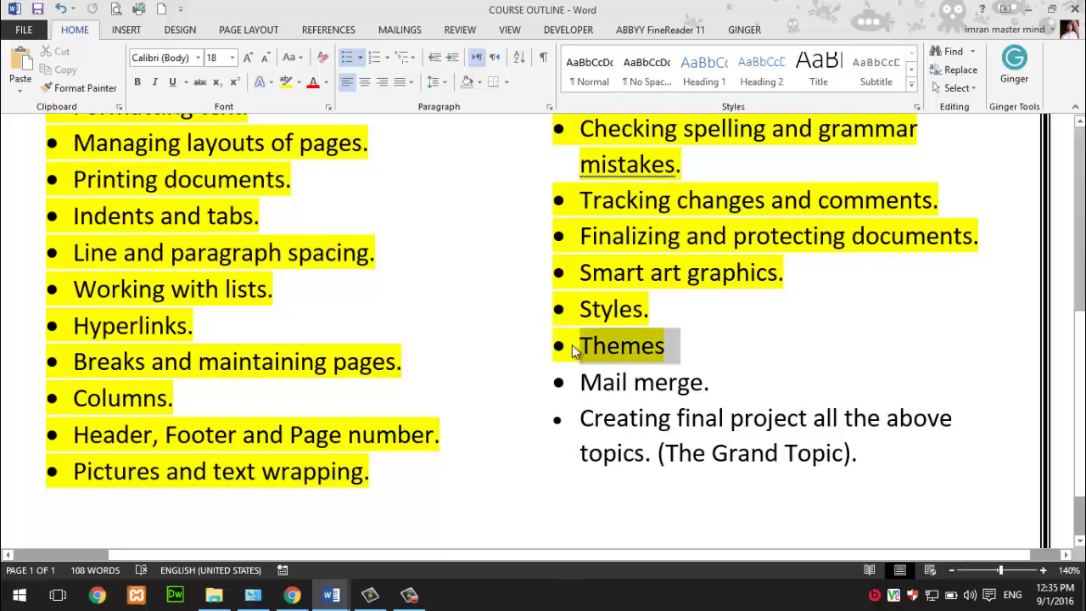
{"action": "left_click", "coordinate": [572, 345]}
{"action": "double_click", "coordinate": [605, 352]}
{"action": "left_click", "coordinate": [604, 351]}
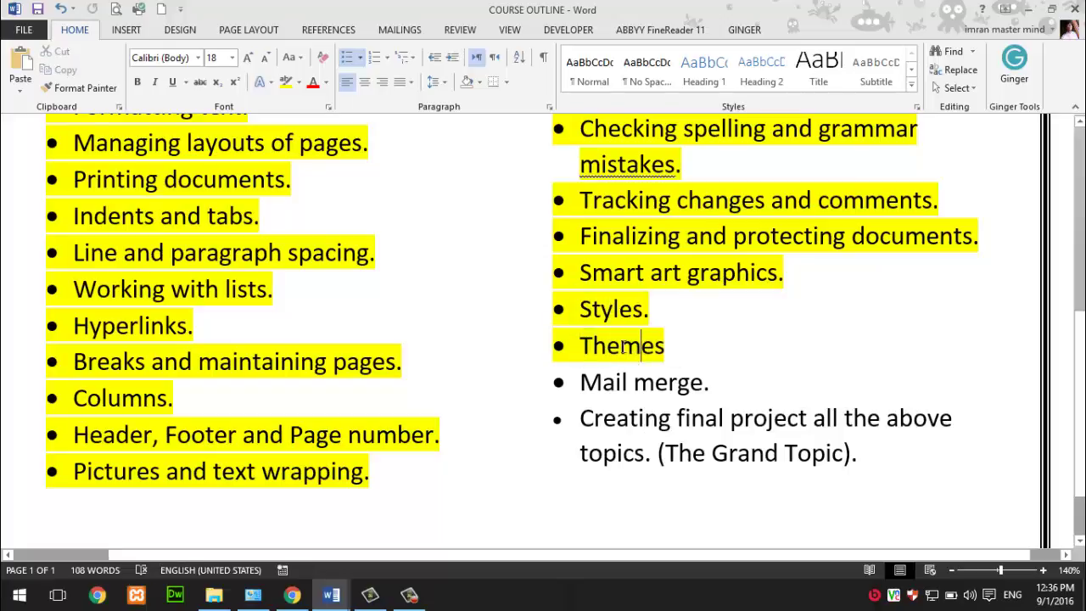
{"action": "double_click", "coordinate": [598, 346]}
{"action": "key", "text": "Down"}
{"action": "double_click", "coordinate": [596, 346]}
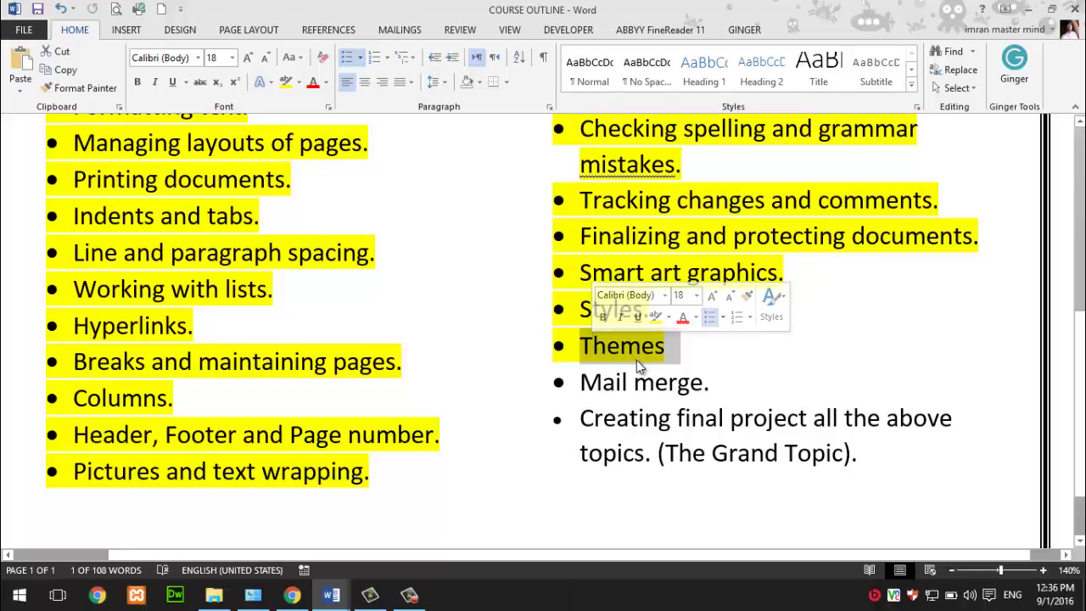
{"action": "left_click", "coordinate": [642, 377]}
{"action": "double_click", "coordinate": [606, 348]}
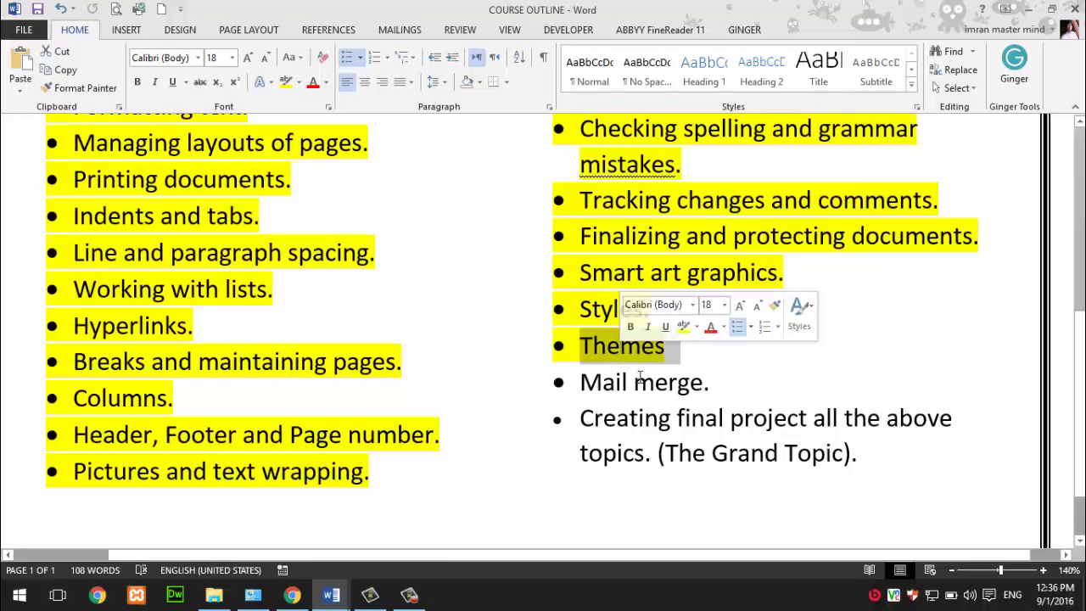
{"action": "key", "text": "Down"}
{"action": "double_click", "coordinate": [606, 346]}
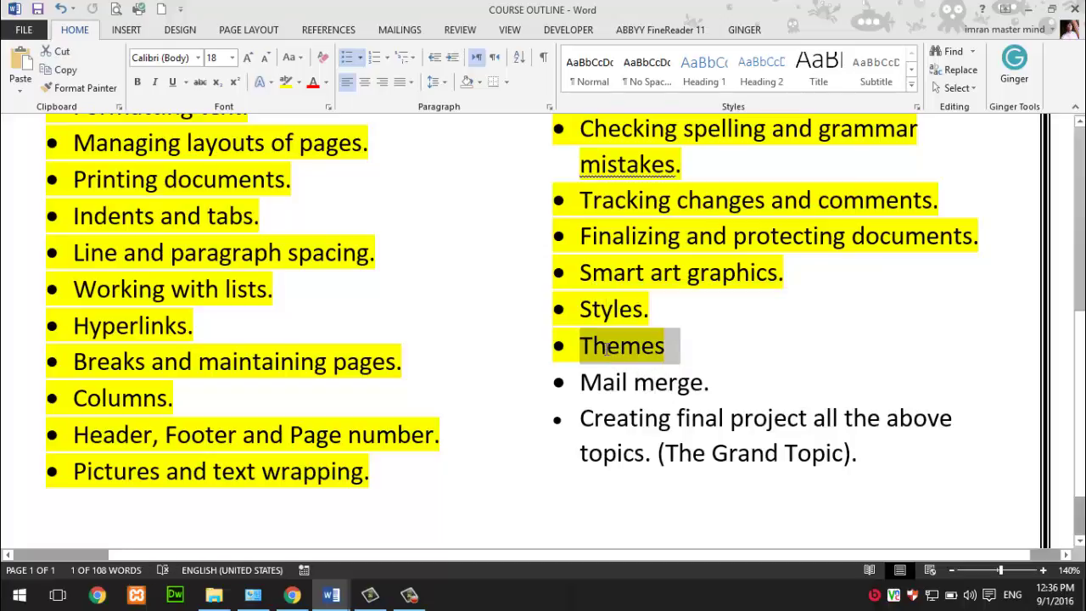
{"action": "left_click", "coordinate": [607, 348]}
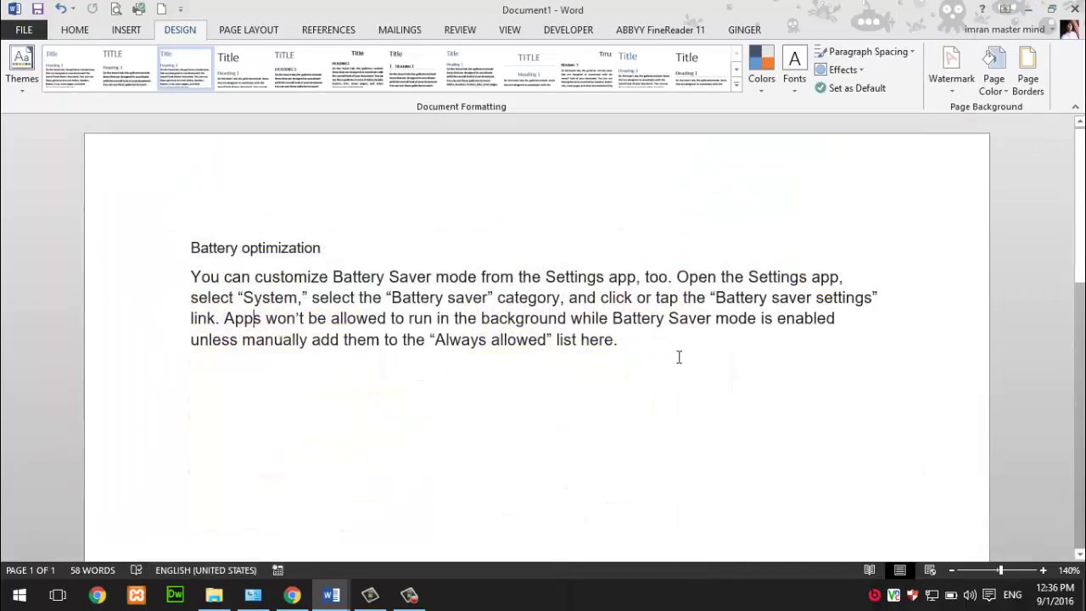
- On the Home tab, select the Battery optimization heading and paragraph and browse the Styles gallery without applying anything
{"action": "left_click", "coordinate": [78, 30]}
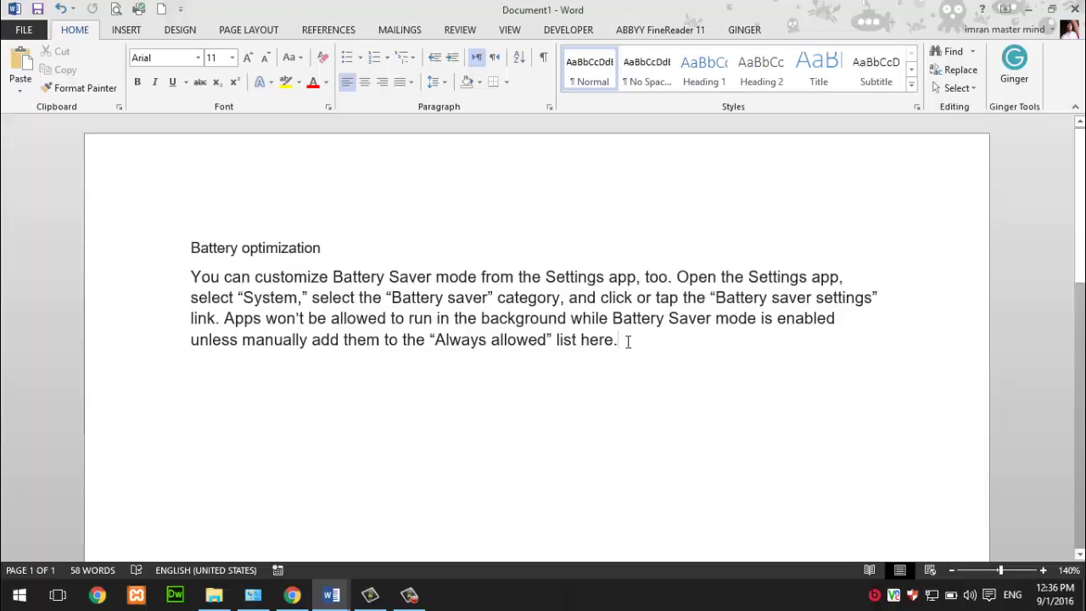
{"action": "left_click_drag", "start_coordinate": [628, 341], "coordinate": [187, 251]}
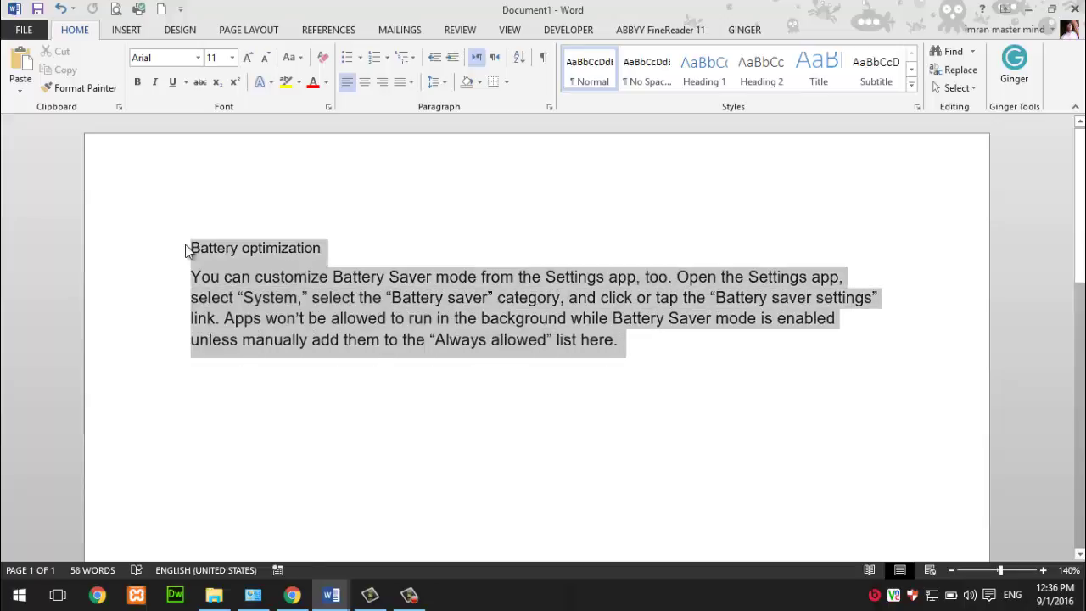
{"action": "left_click", "coordinate": [912, 85]}
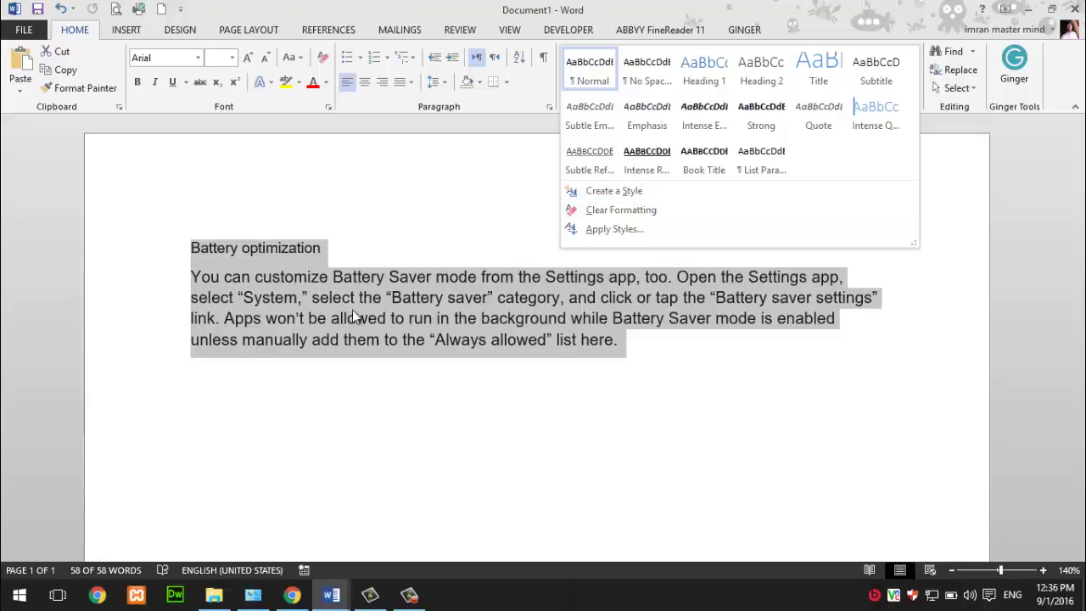
{"action": "left_click", "coordinate": [407, 293]}
- Apply the Title style to the 'Battery optimization' heading, leaving the paragraph in Arial 11
{"action": "left_click", "coordinate": [166, 251]}
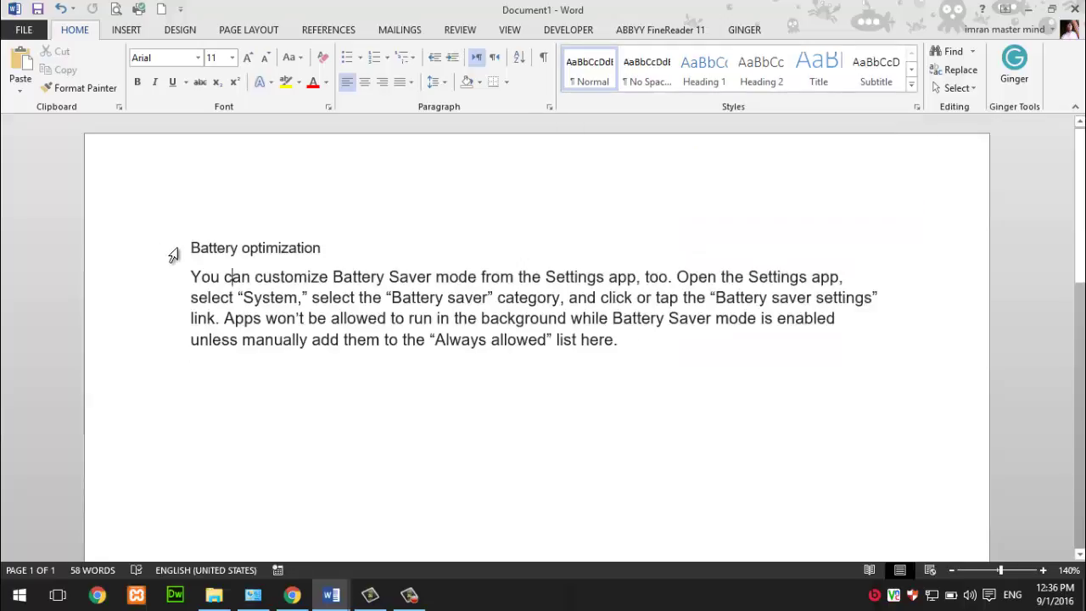
{"action": "left_click_drag", "start_coordinate": [190, 248], "coordinate": [323, 248]}
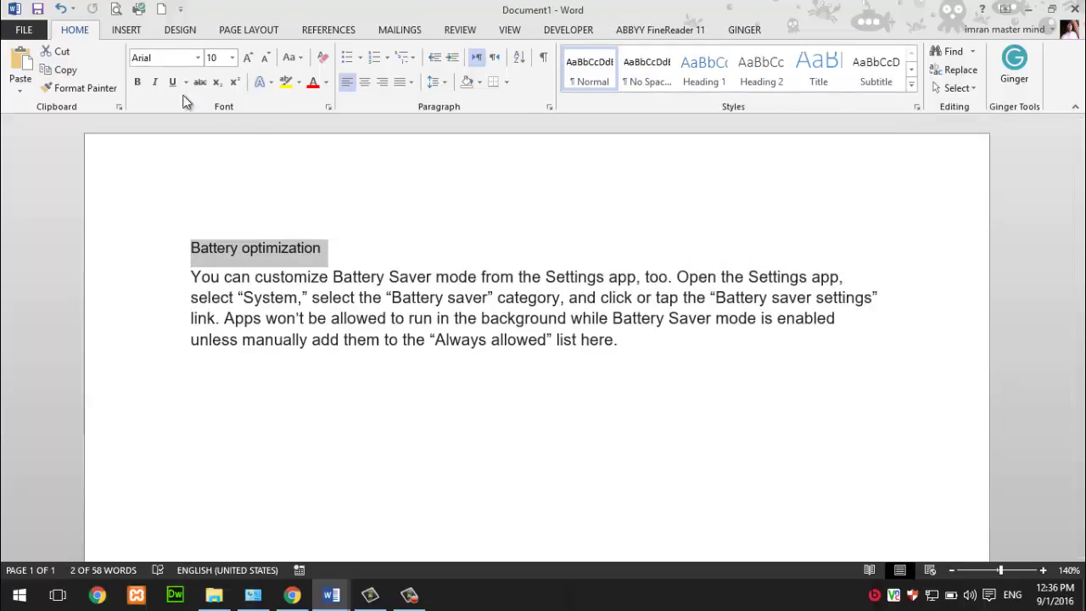
{"action": "left_click", "coordinate": [199, 58]}
{"action": "left_click", "coordinate": [199, 59]}
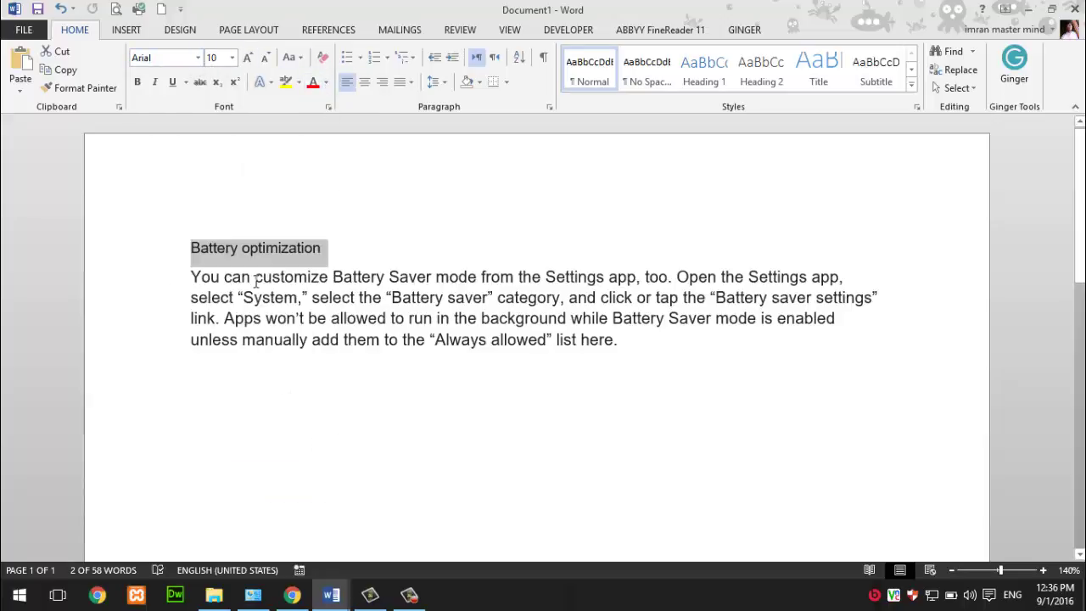
{"action": "mouse_move", "coordinate": [618, 339]}
{"action": "left_mouse_down"}
{"action": "mouse_move", "coordinate": [190, 247]}
{"action": "mouse_move", "coordinate": [644, 354]}
{"action": "left_mouse_up"}
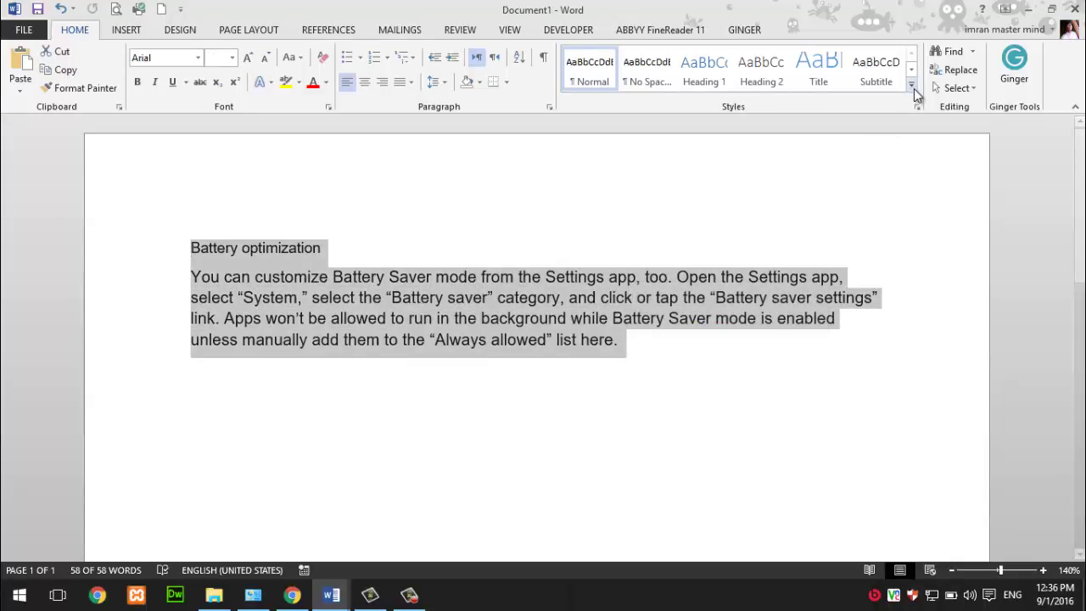
{"action": "left_click", "coordinate": [912, 85]}
{"action": "left_click", "coordinate": [185, 256]}
{"action": "left_click", "coordinate": [129, 251]}
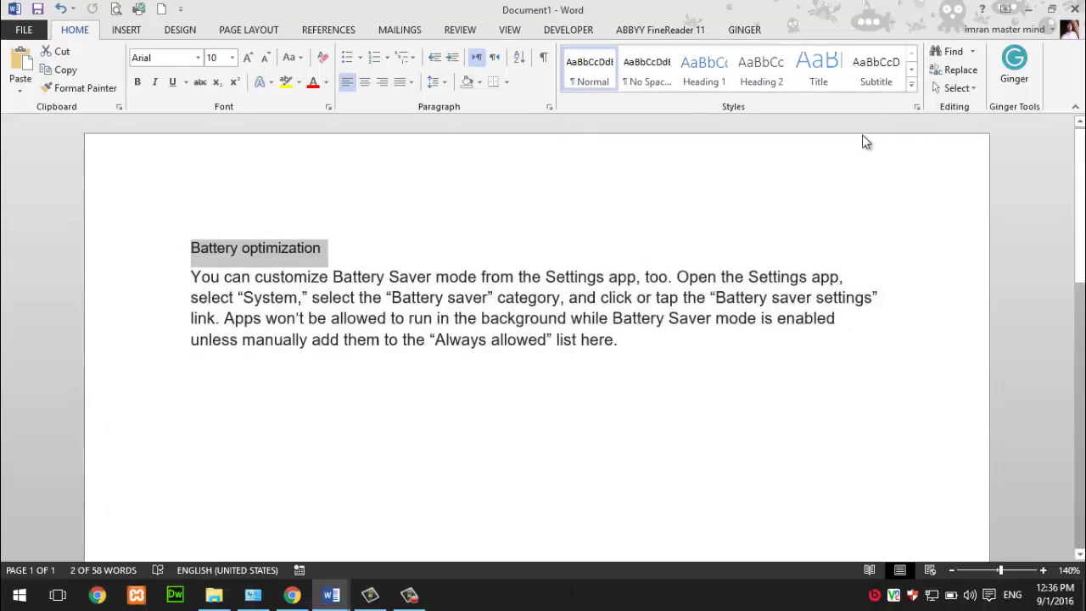
{"action": "left_click", "coordinate": [825, 64]}
{"action": "left_click_drag", "start_coordinate": [149, 305], "coordinate": [148, 365]}
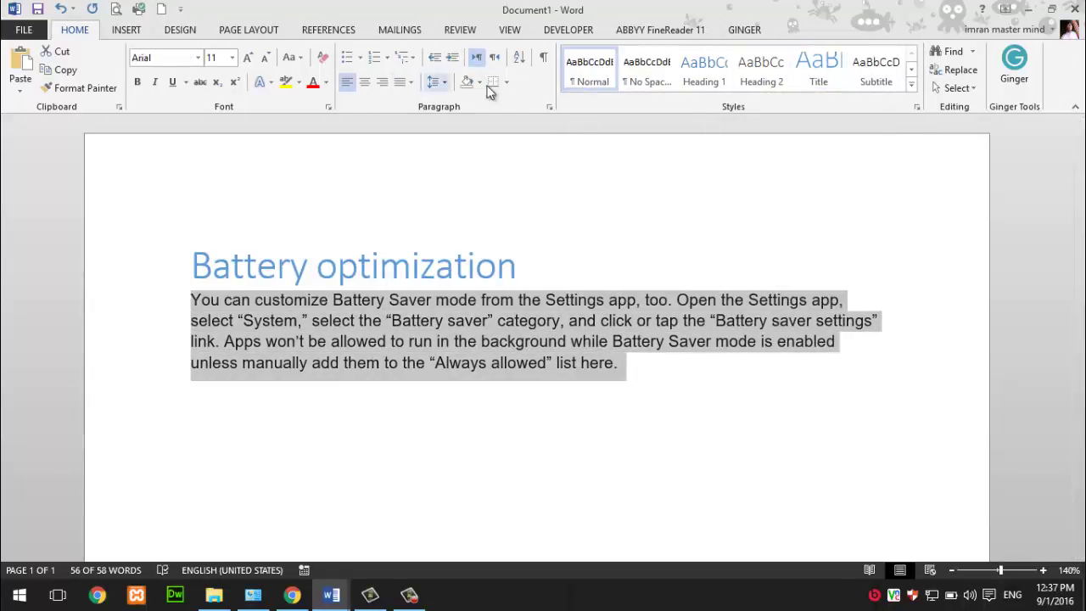
- Give the Battery Saver paragraph the Quote style, making it italic and indented
{"action": "left_click", "coordinate": [911, 84]}
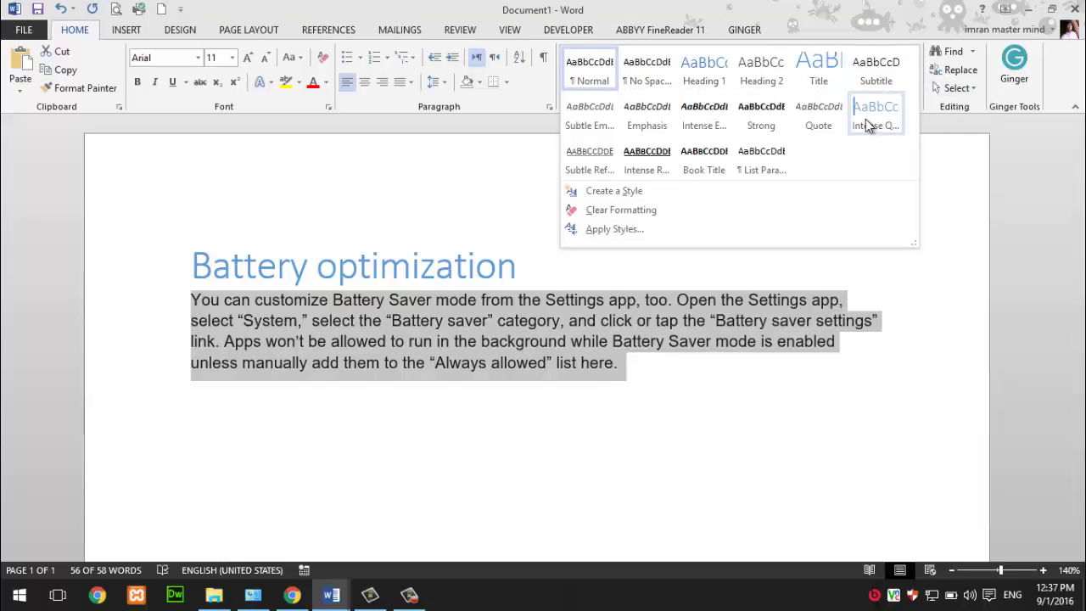
{"action": "left_click", "coordinate": [806, 121]}
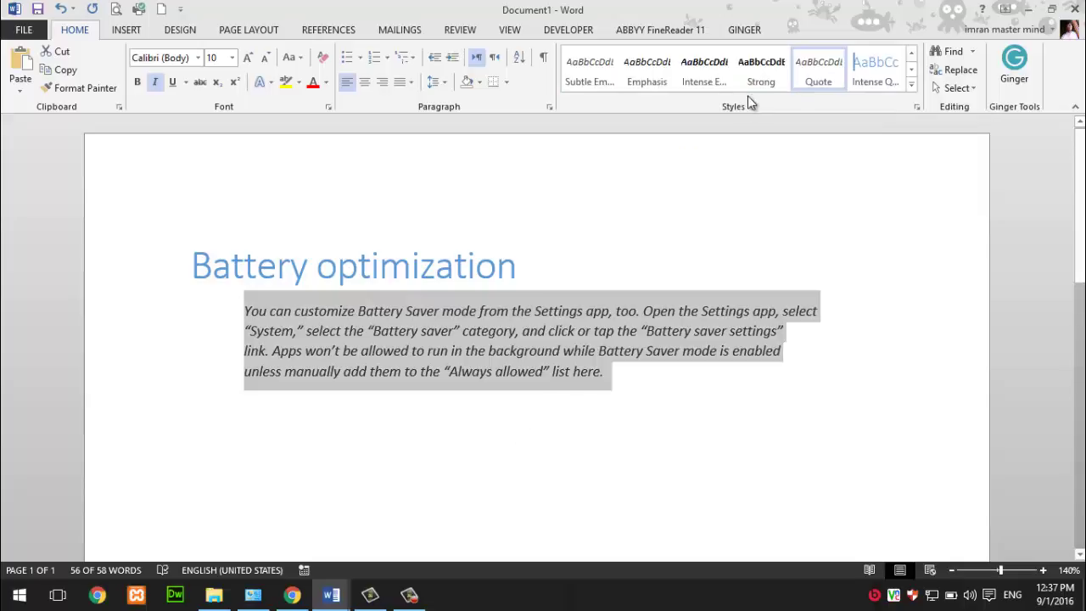
{"action": "mouse_move", "coordinate": [608, 412]}
{"action": "left_mouse_down"}
{"action": "mouse_move", "coordinate": [388, 322]}
{"action": "mouse_move", "coordinate": [145, 247]}
{"action": "left_mouse_up"}
{"action": "left_click", "coordinate": [519, 371]}
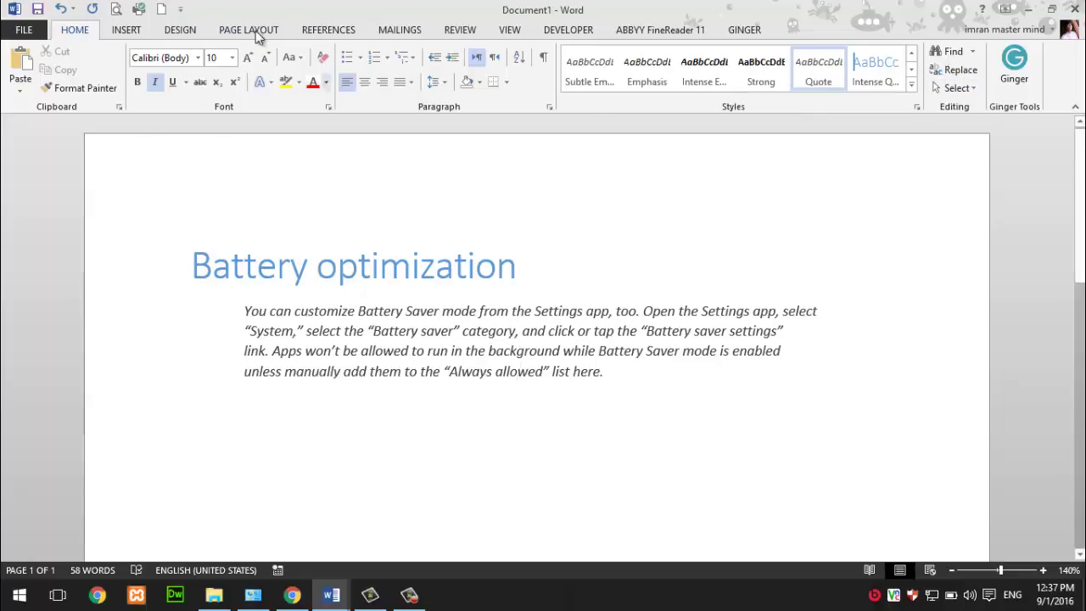
- Browse the Design tab's Themes, Colors and Fonts lists without changing anything
{"action": "left_click", "coordinate": [194, 30]}
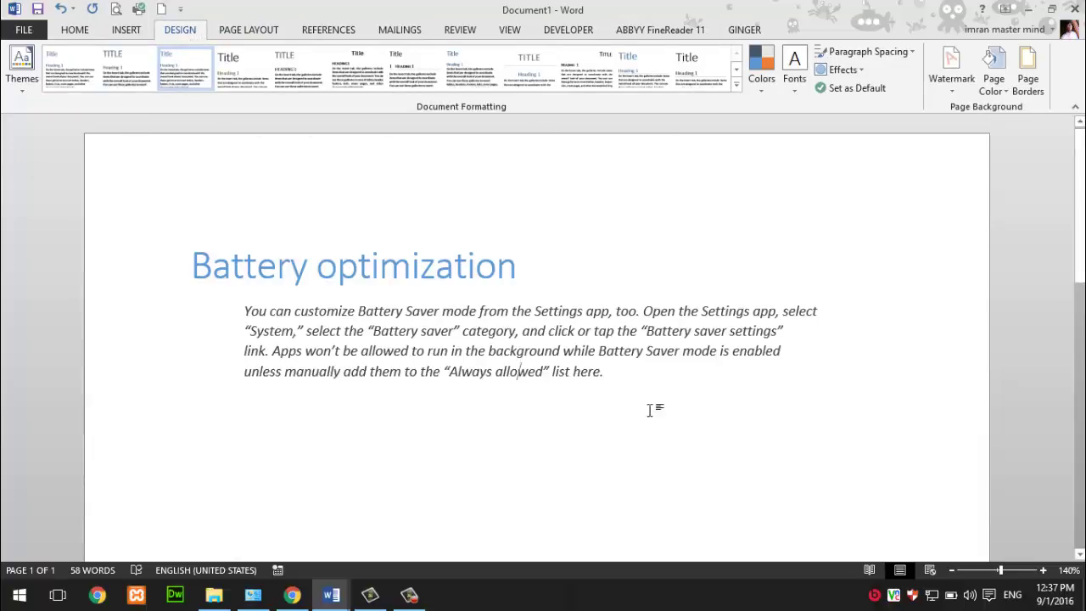
{"action": "left_click", "coordinate": [23, 93]}
{"action": "left_click", "coordinate": [23, 92]}
{"action": "left_click", "coordinate": [755, 81]}
{"action": "left_click", "coordinate": [756, 81]}
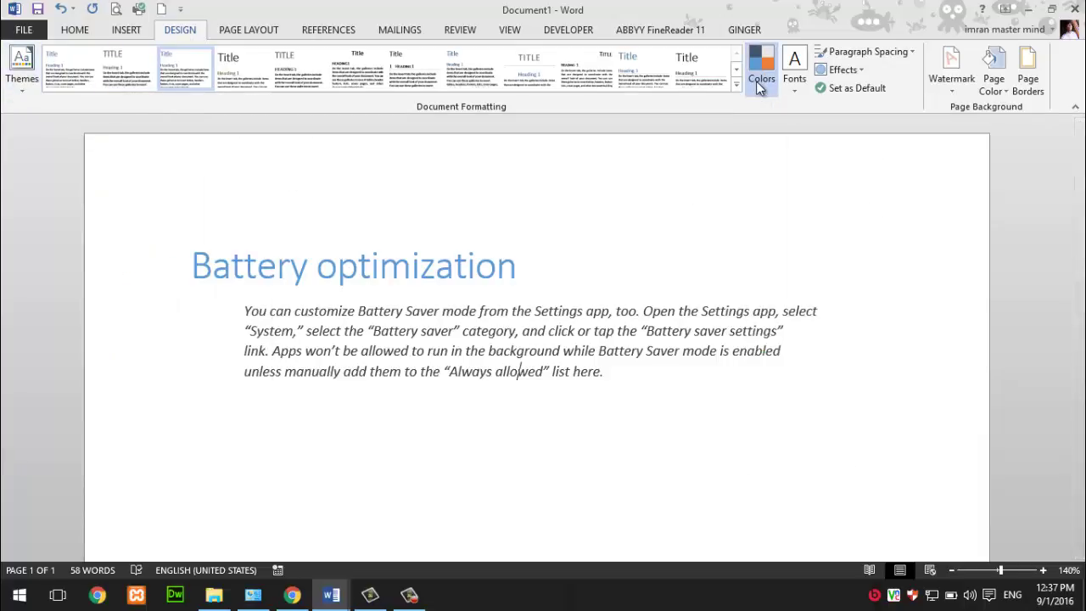
{"action": "left_click", "coordinate": [794, 85]}
{"action": "left_click", "coordinate": [794, 85]}
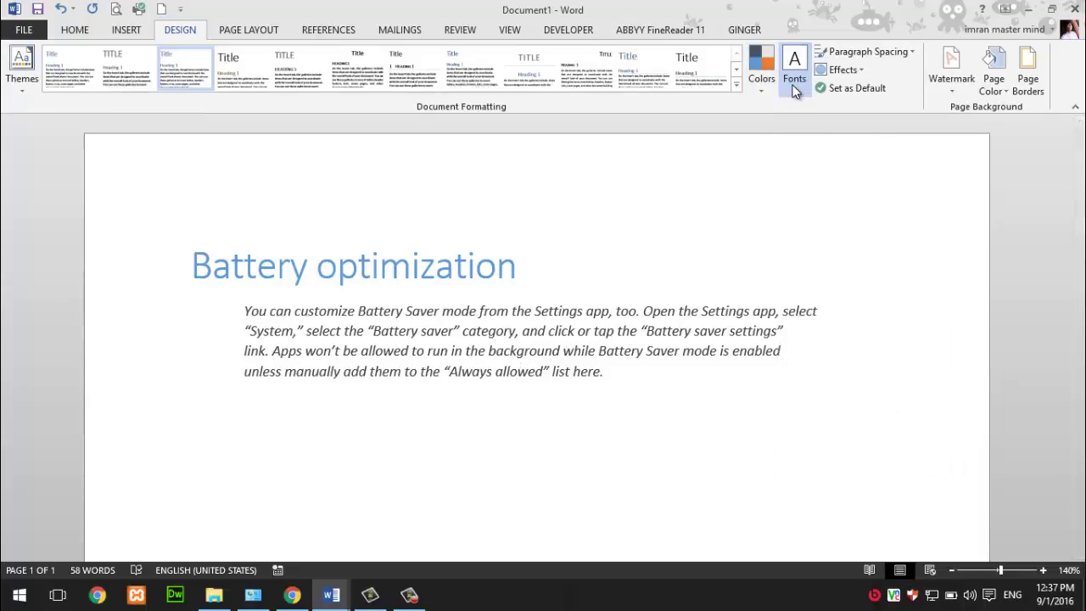
- Apply the Facet theme from the Themes gallery
{"action": "left_click", "coordinate": [17, 89]}
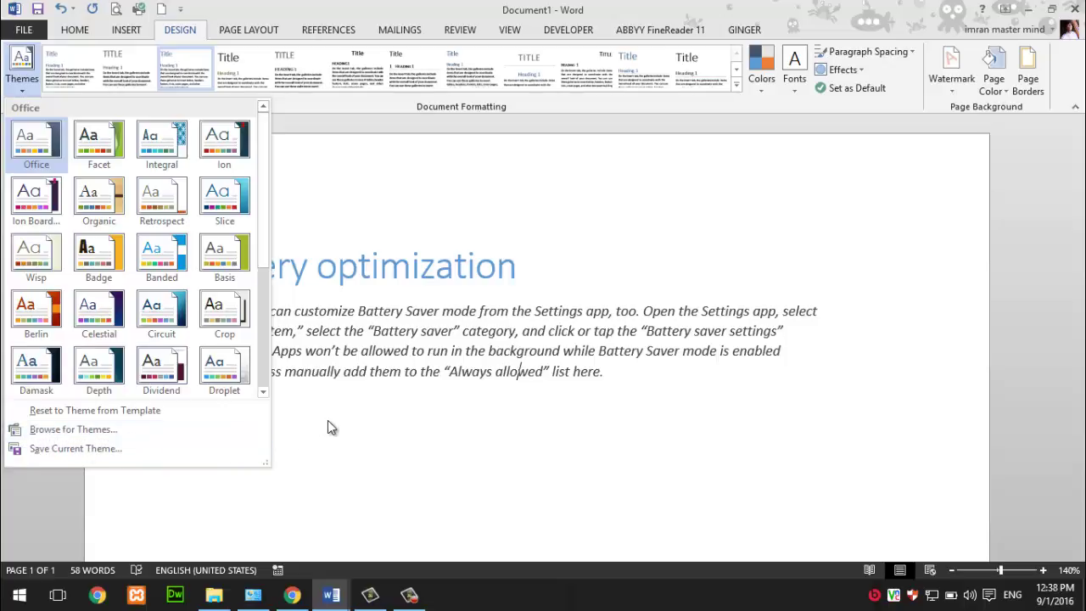
{"action": "mouse_move", "coordinate": [264, 246]}
{"action": "left_mouse_down"}
{"action": "mouse_move", "coordinate": [267, 364]}
{"action": "mouse_move", "coordinate": [263, 193]}
{"action": "left_mouse_up"}
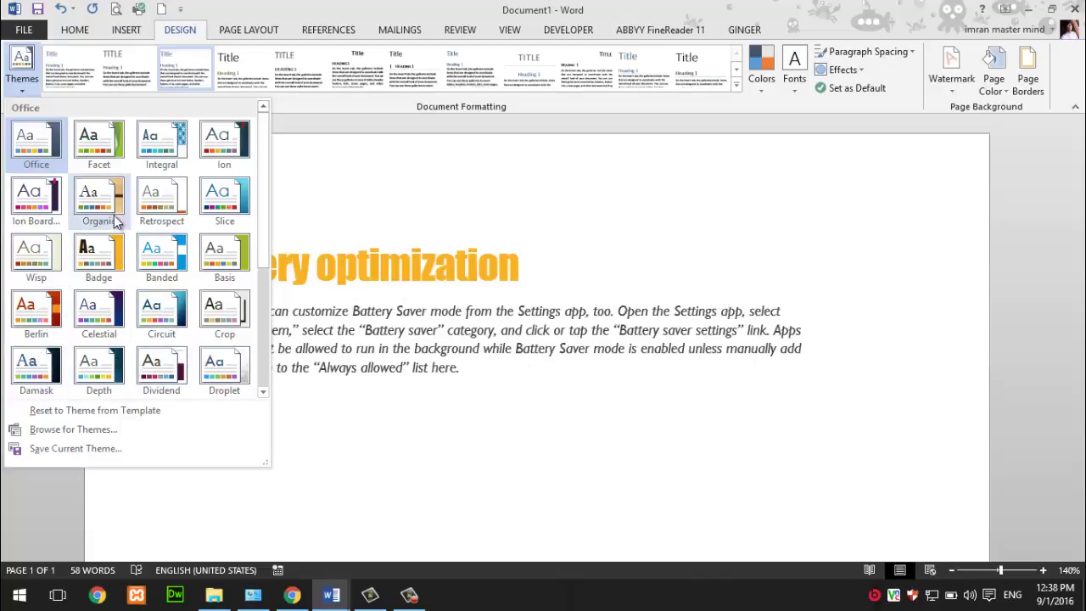
{"action": "left_click", "coordinate": [111, 153]}
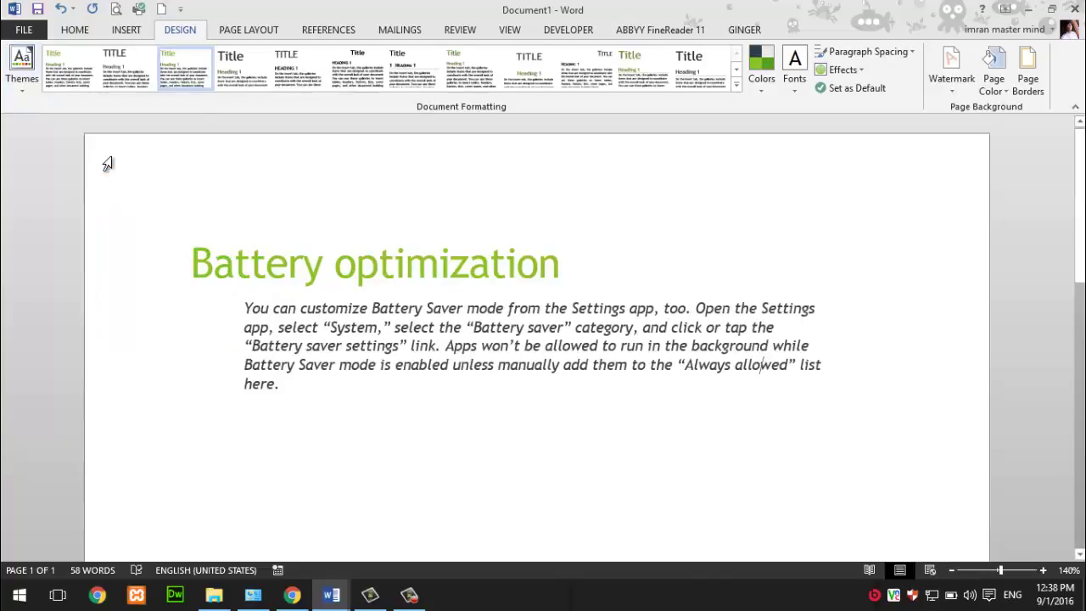
{"action": "left_click_drag", "start_coordinate": [294, 364], "coordinate": [183, 261]}
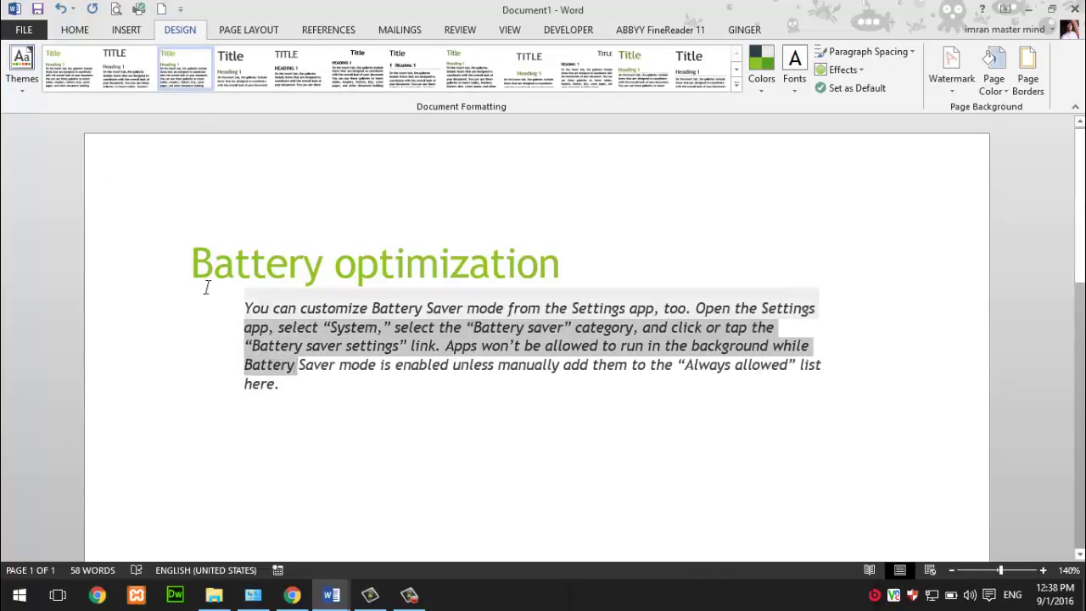
{"action": "left_click", "coordinate": [339, 345]}
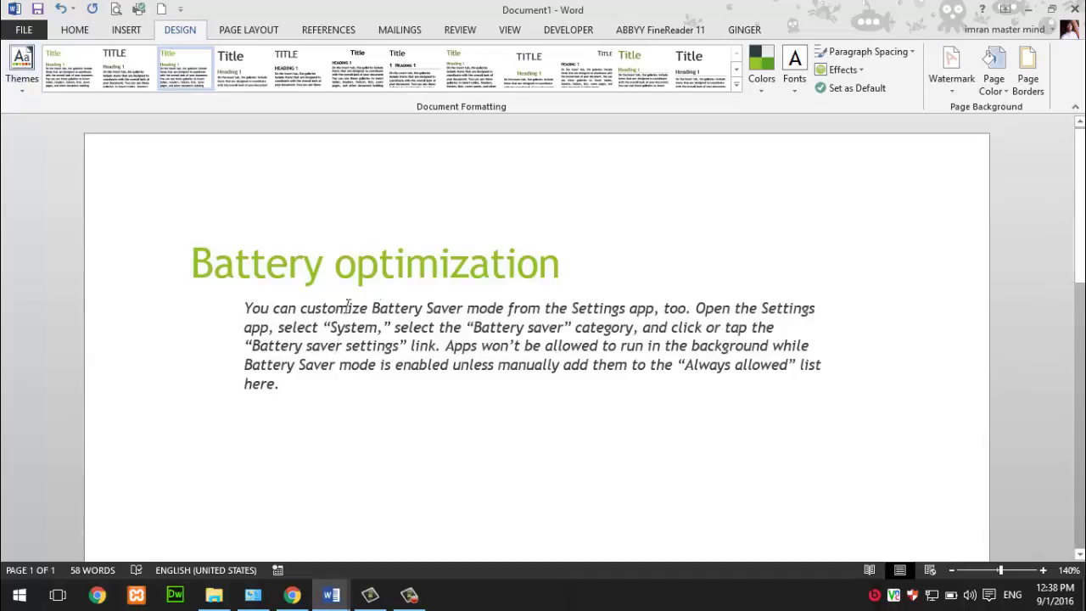
{"action": "left_click_drag", "start_coordinate": [287, 270], "coordinate": [564, 270]}
{"action": "left_click", "coordinate": [514, 382]}
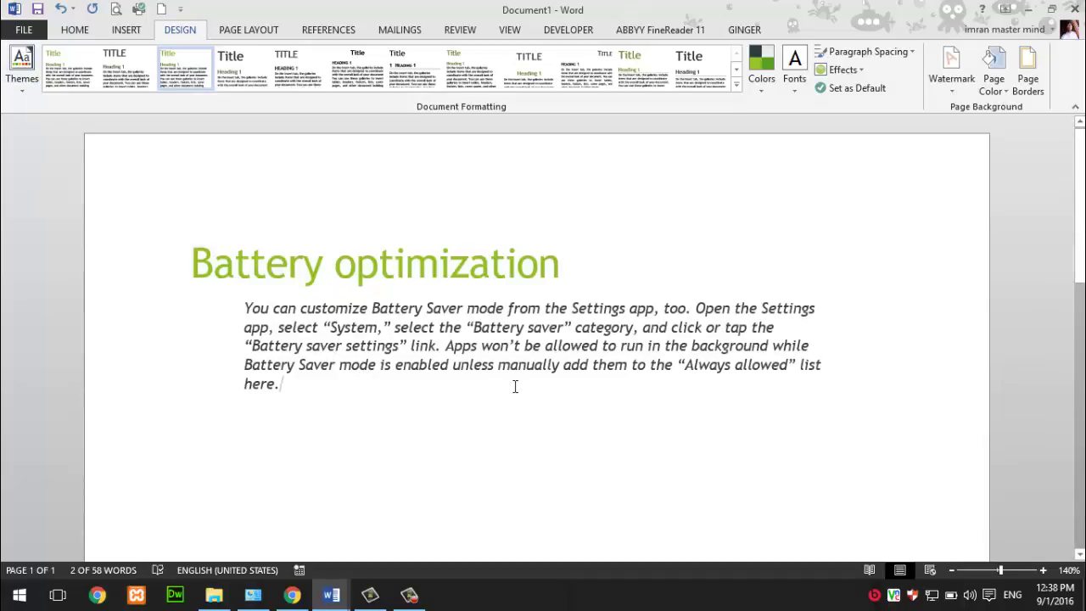
- Apply the Violet II colour scheme and the Tw Cen MT theme fonts
{"action": "left_click", "coordinate": [768, 91]}
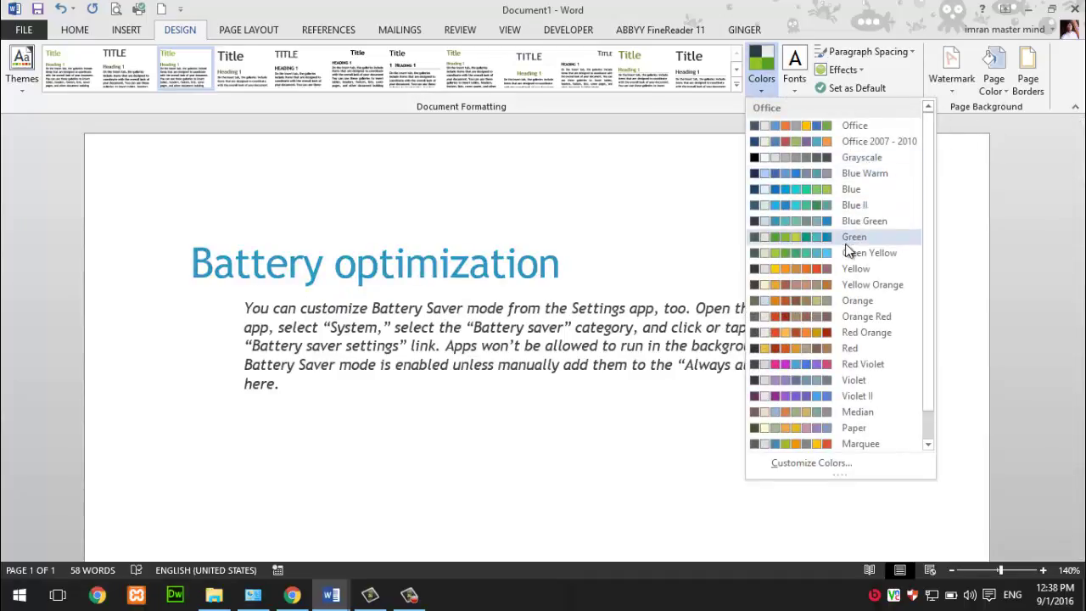
{"action": "left_click", "coordinate": [844, 397]}
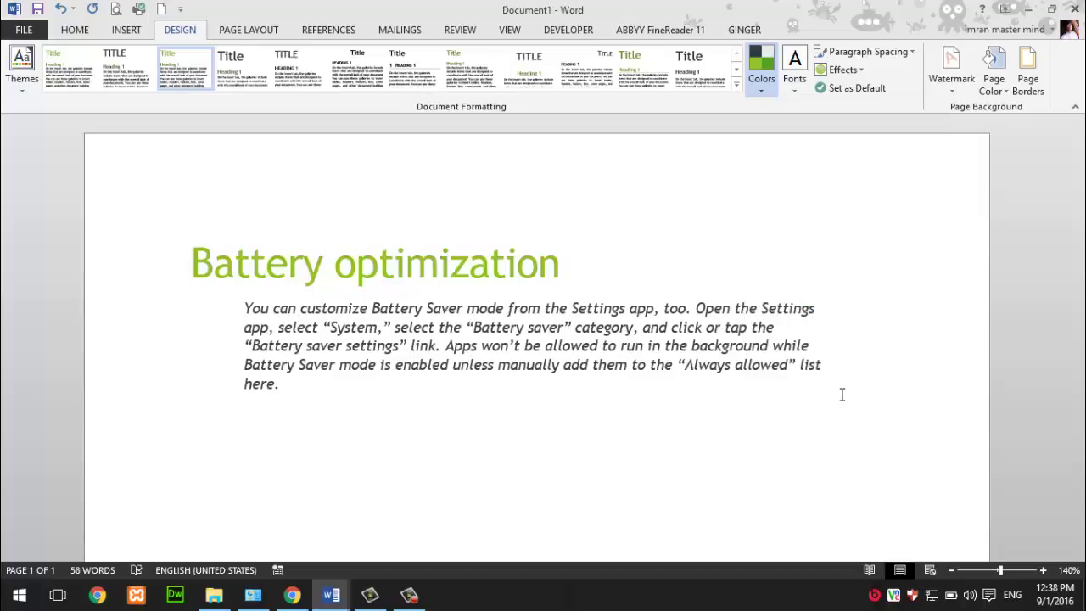
{"action": "left_click", "coordinate": [806, 87]}
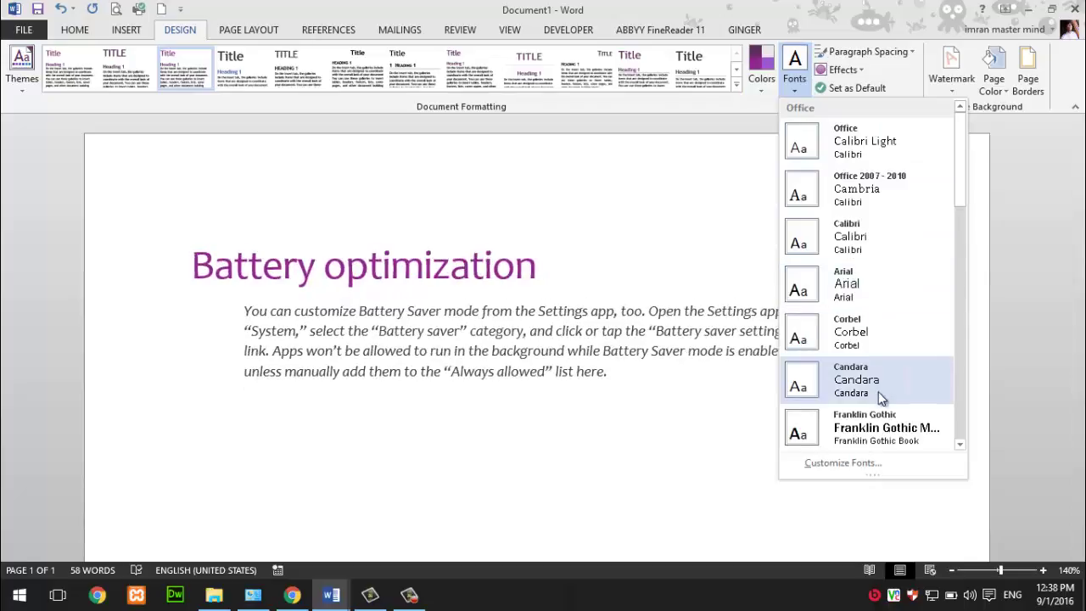
{"action": "scroll", "coordinate": [878, 446], "scroll_direction": "down", "scroll_amount": 2}
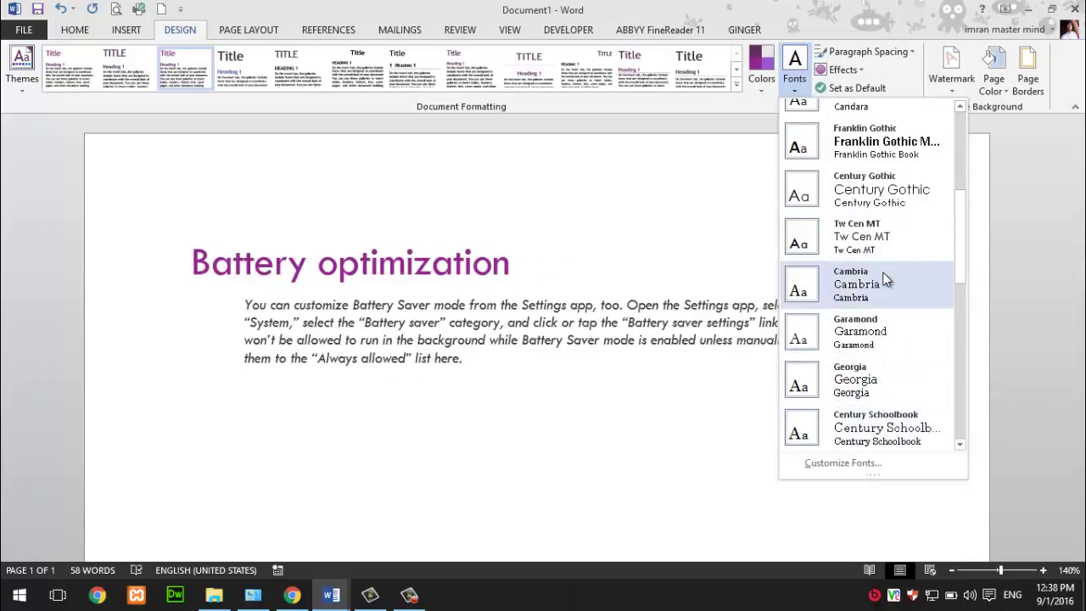
{"action": "left_click", "coordinate": [883, 240]}
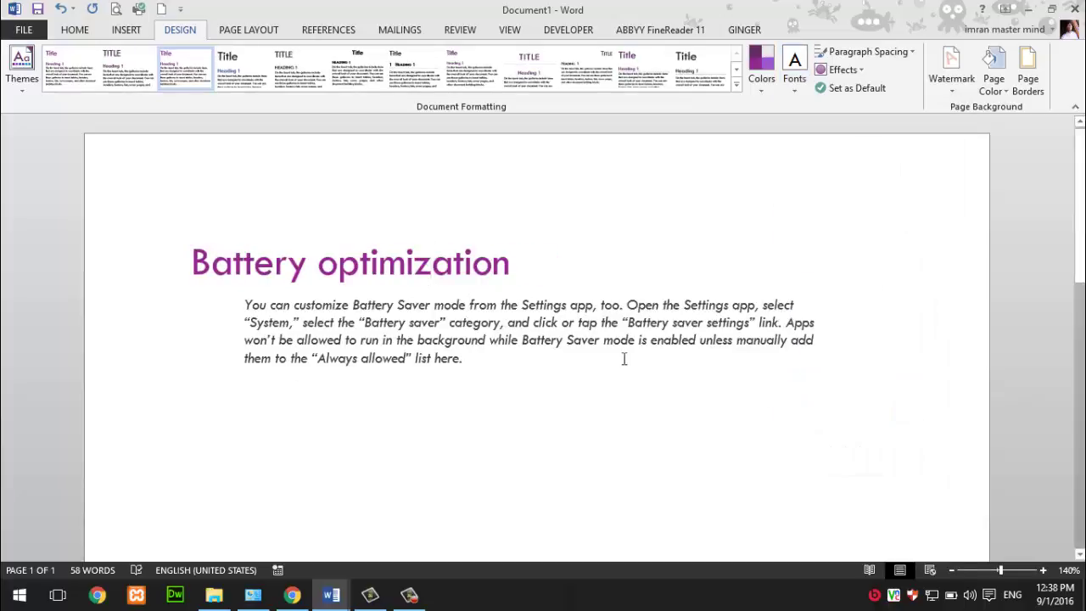
- Paste the copied paragraph as plain text into a new paragraph below the original
{"action": "key", "text": "Return"}
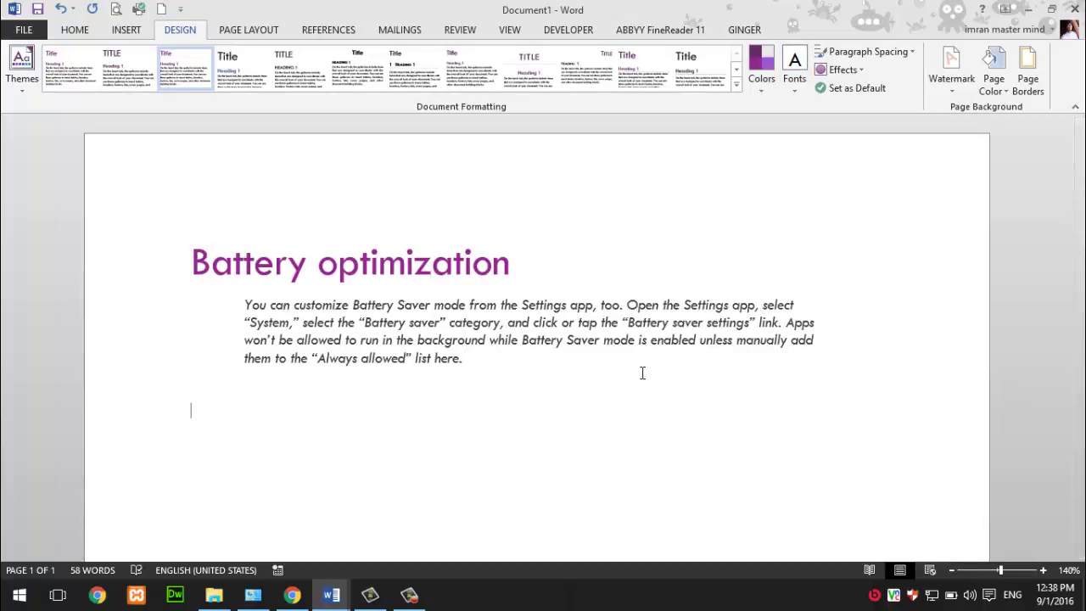
{"action": "right_click", "coordinate": [195, 409]}
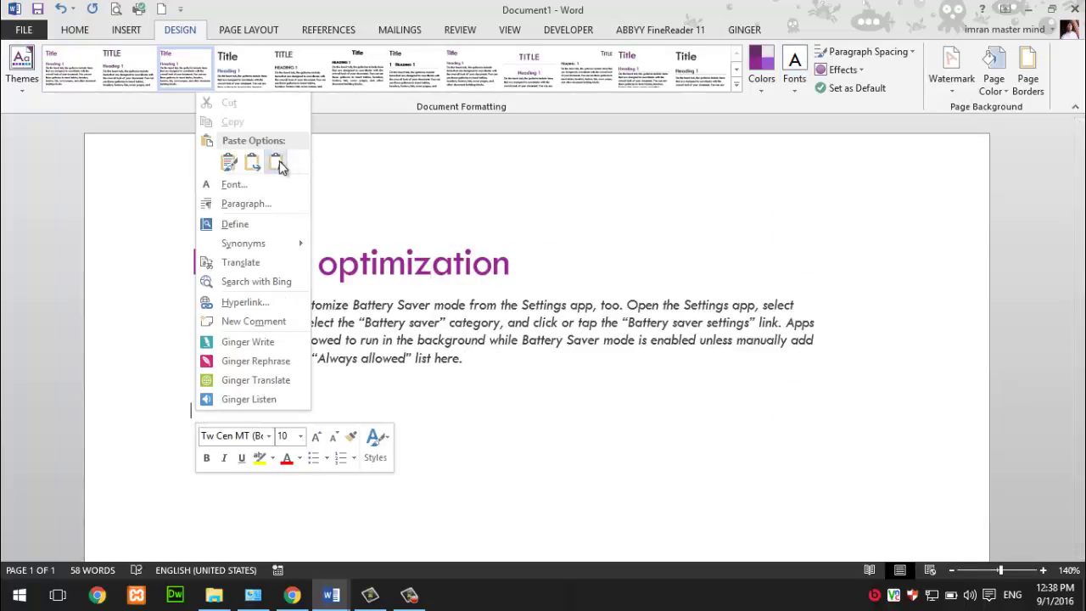
{"action": "left_click", "coordinate": [277, 163]}
- Set the whole pasted paragraph to Quicksand Bold, keeping size 10
{"action": "triple_click", "coordinate": [236, 416]}
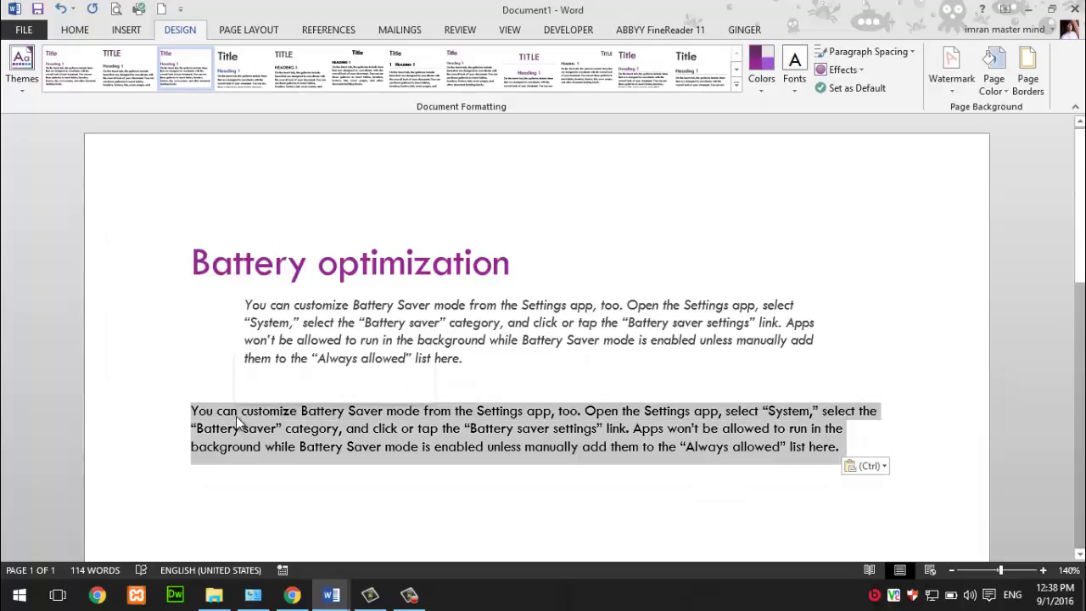
{"action": "left_click", "coordinate": [75, 29]}
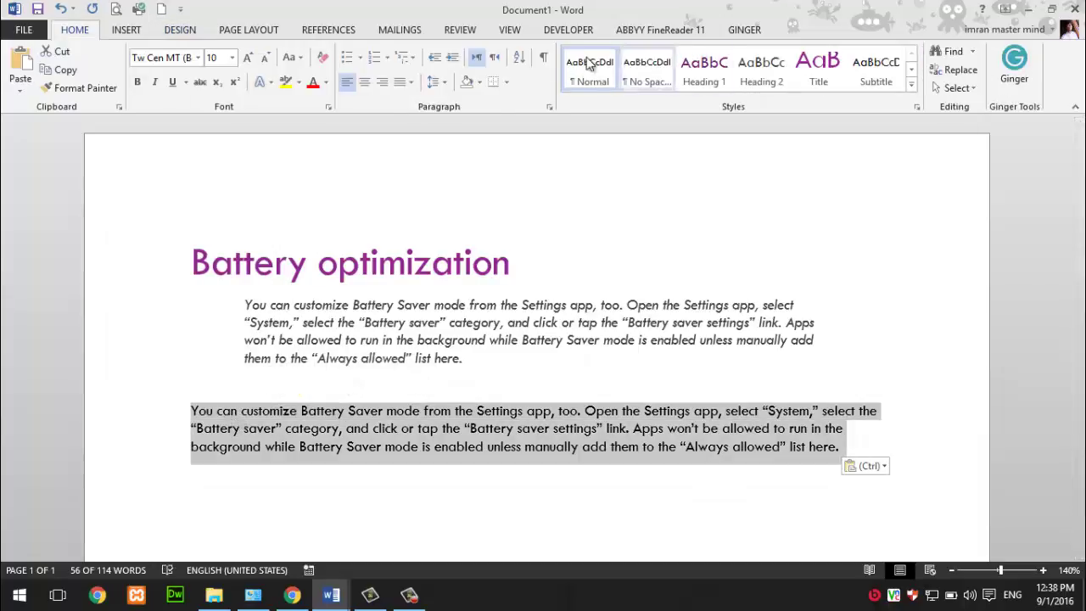
{"action": "left_click", "coordinate": [198, 57]}
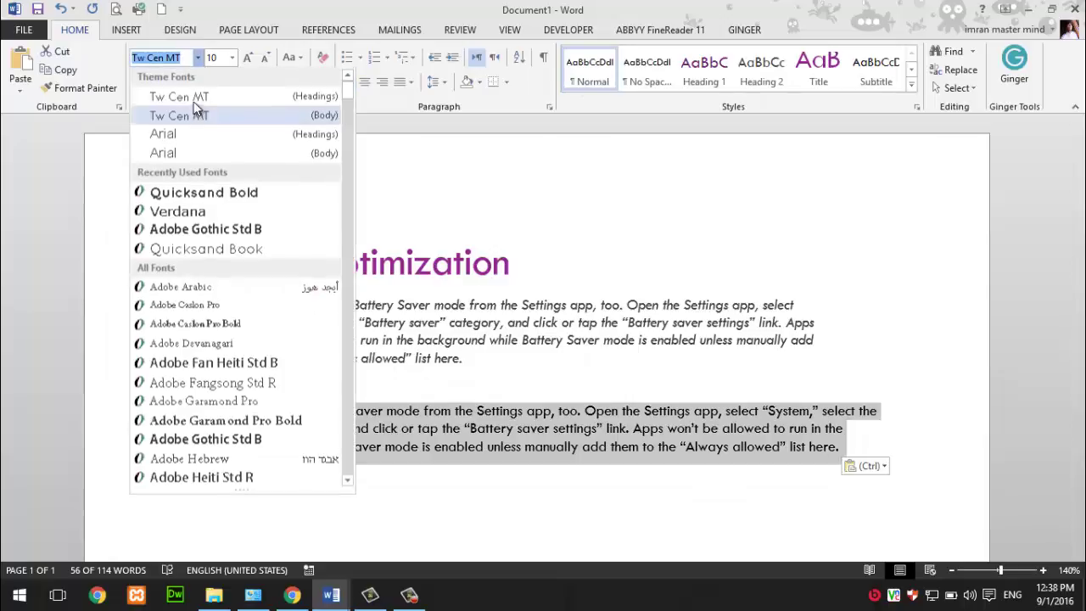
{"action": "left_click", "coordinate": [204, 194]}
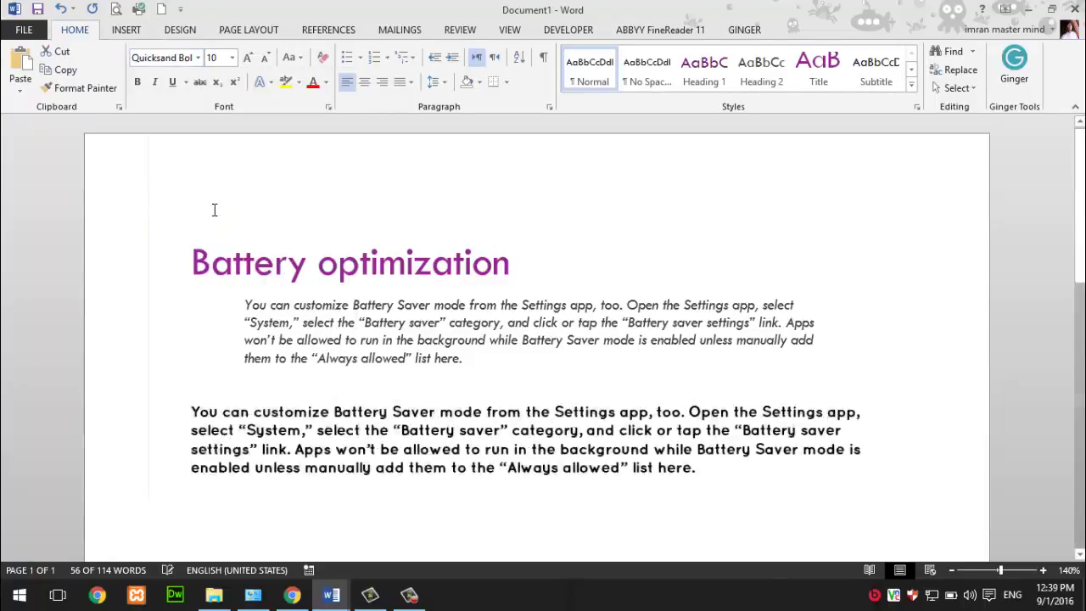
{"action": "left_click", "coordinate": [229, 64]}
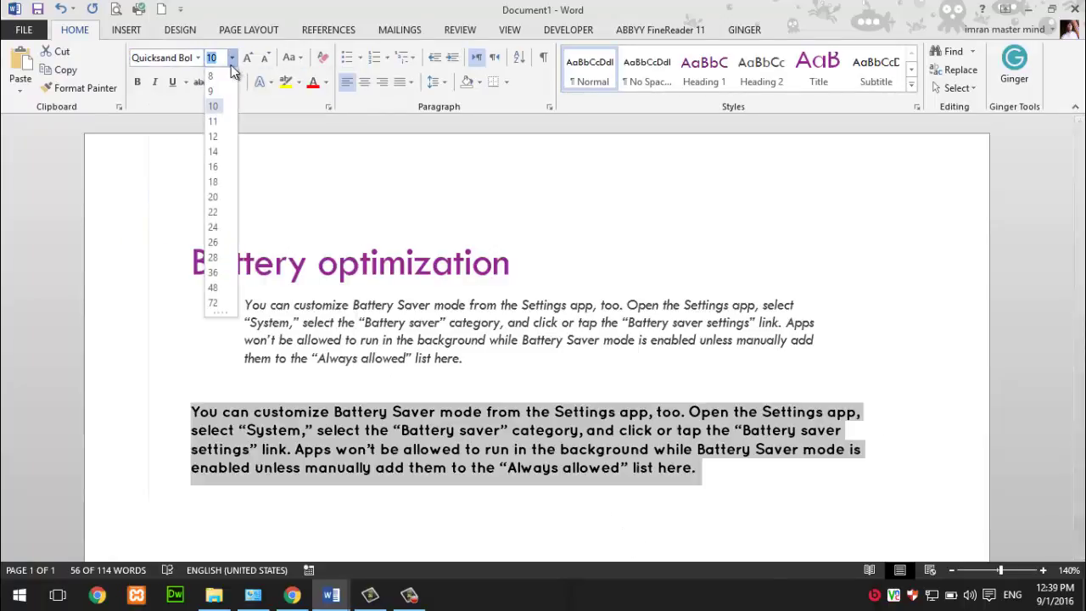
{"action": "left_click", "coordinate": [231, 65]}
{"action": "left_click", "coordinate": [180, 30]}
{"action": "left_click", "coordinate": [22, 68]}
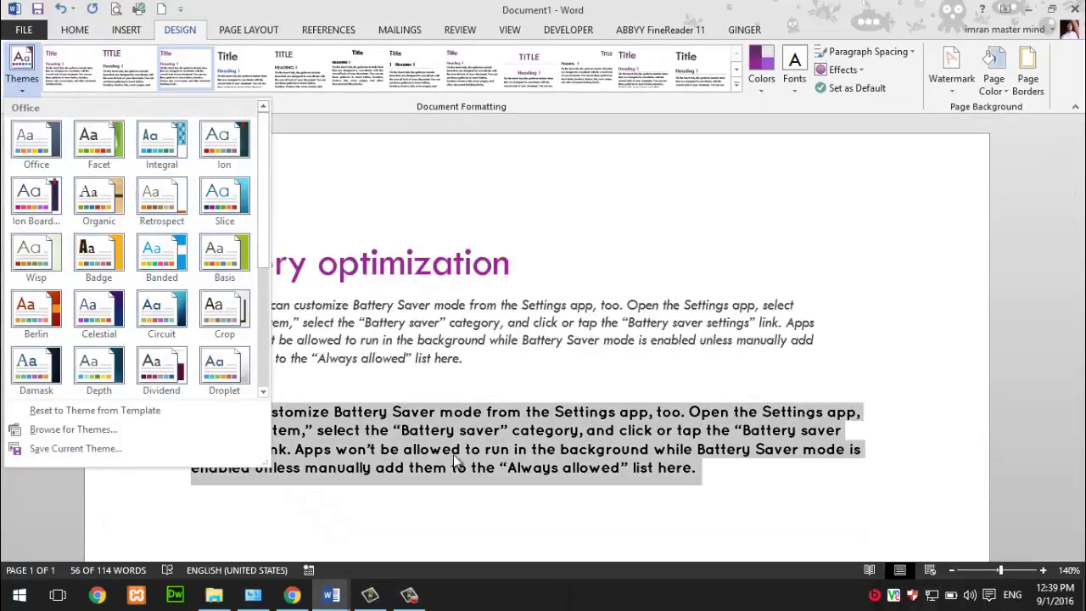
- Apply the Droplet theme, turning the Battery optimization heading blue
{"action": "left_click", "coordinate": [447, 330]}
{"action": "left_click", "coordinate": [412, 317]}
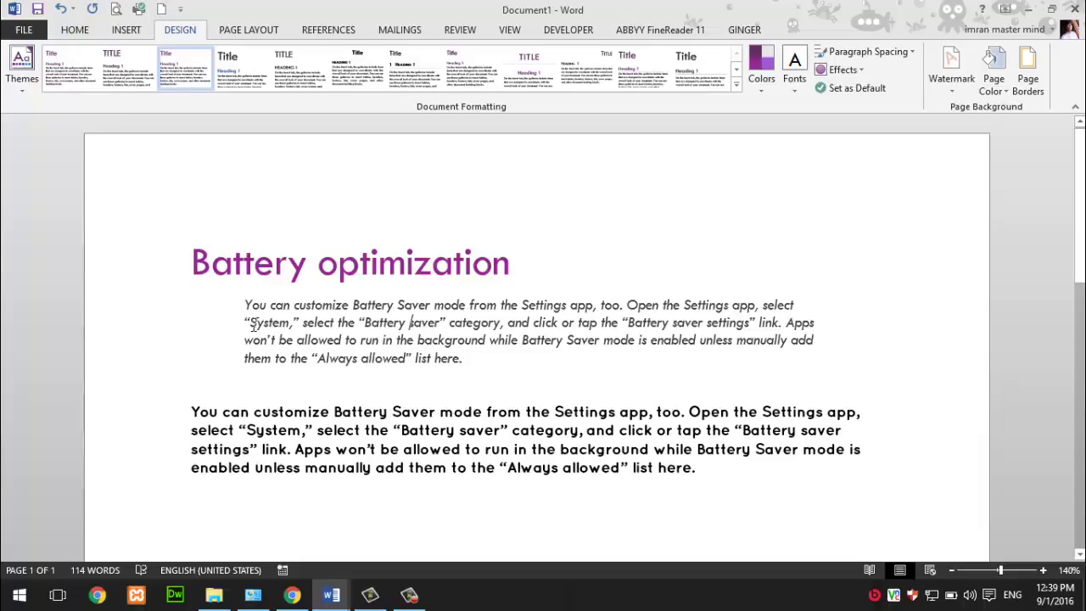
{"action": "left_click", "coordinate": [22, 68]}
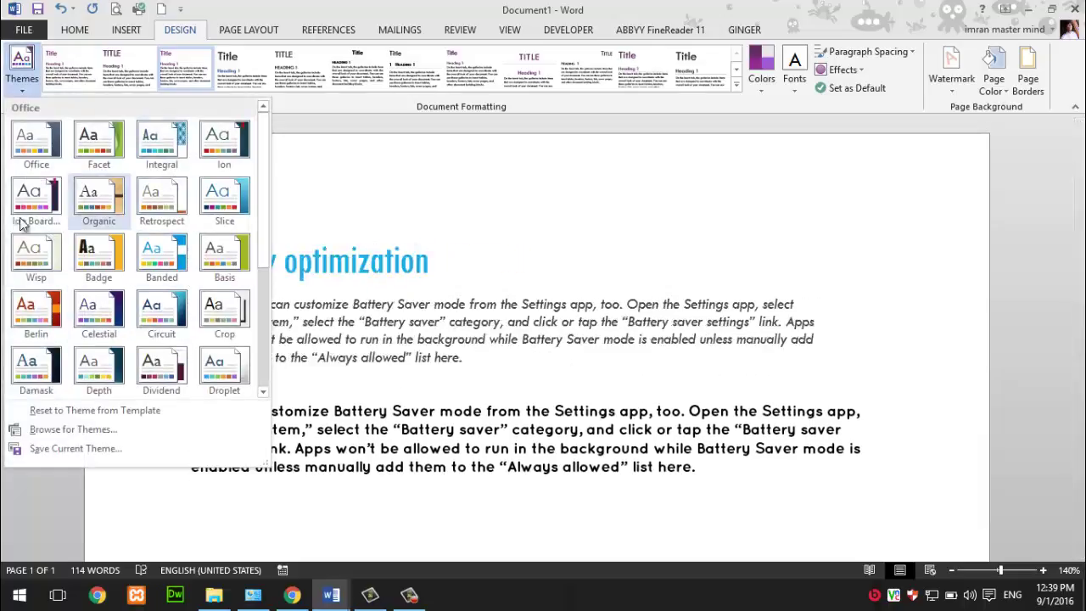
{"action": "left_click", "coordinate": [224, 366]}
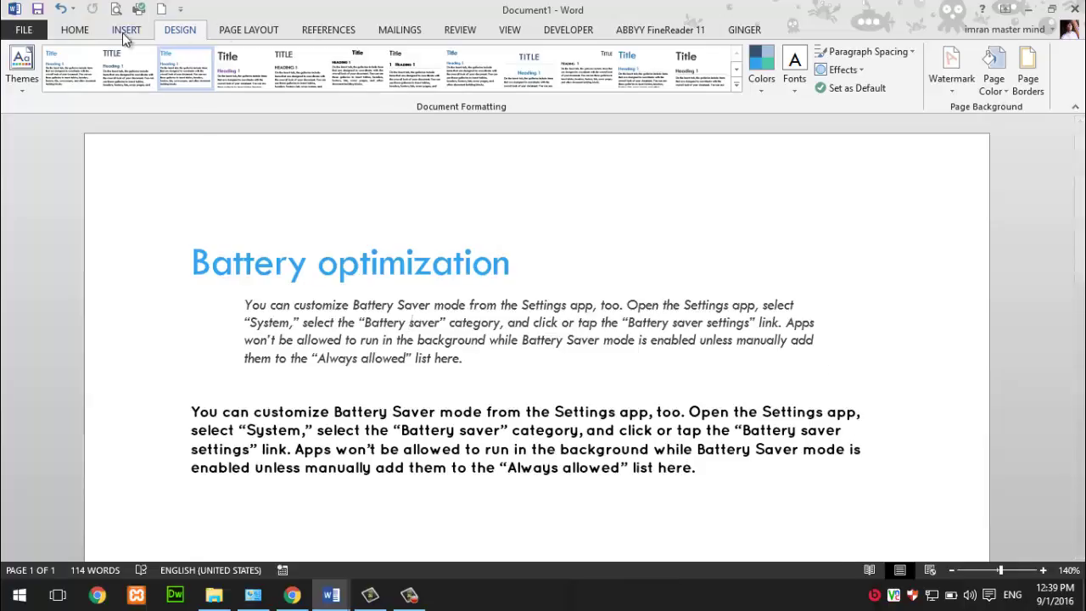
- Check the Home tab, then reopen and close the Themes gallery keeping Droplet
{"action": "left_click", "coordinate": [75, 30]}
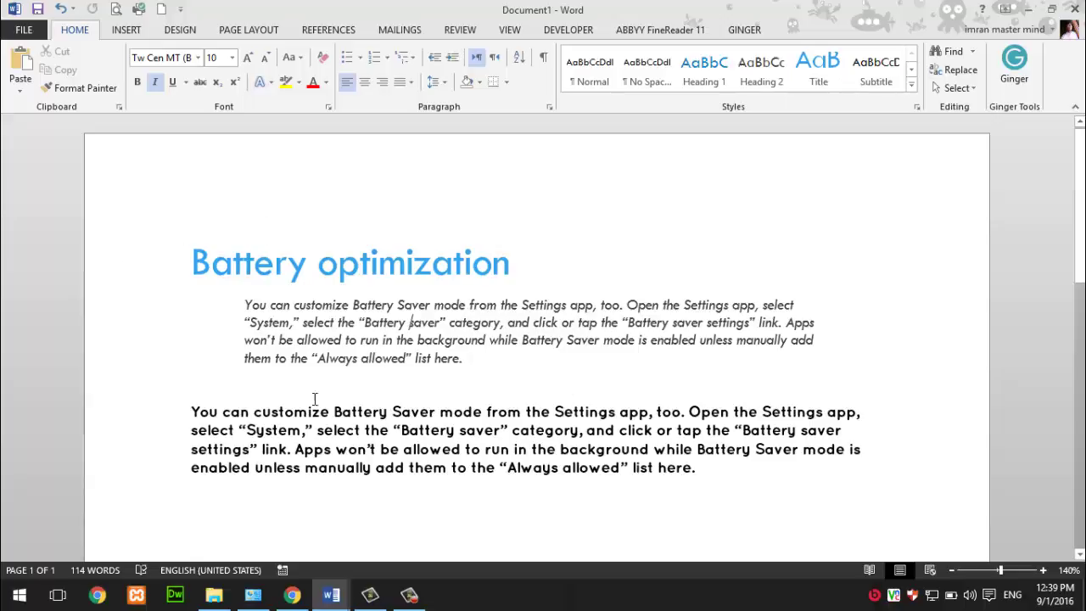
{"action": "left_click", "coordinate": [180, 30]}
{"action": "left_click", "coordinate": [23, 85]}
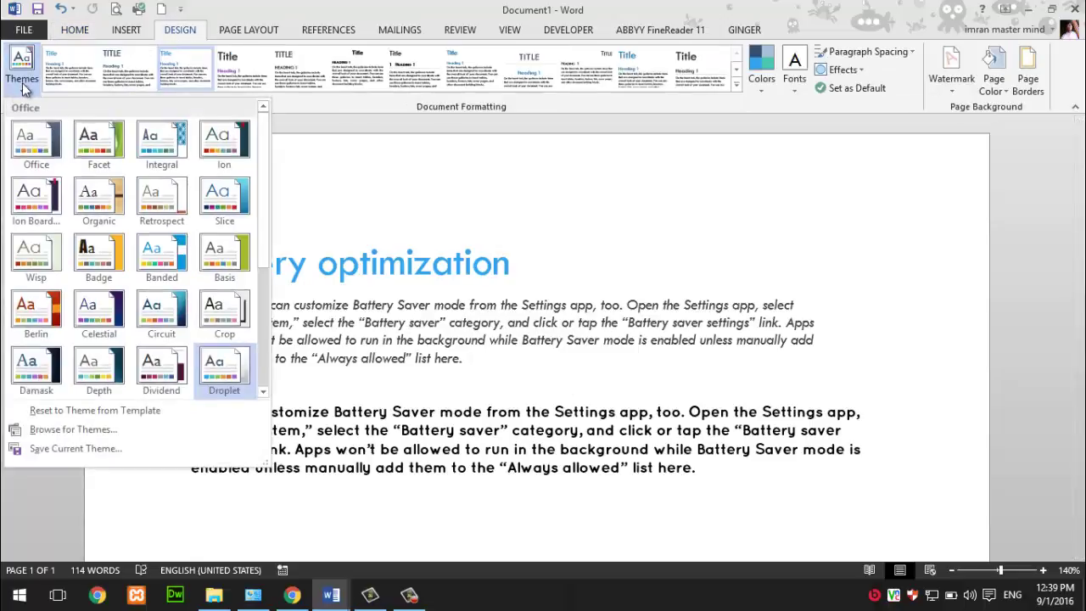
{"action": "left_click", "coordinate": [783, 366]}
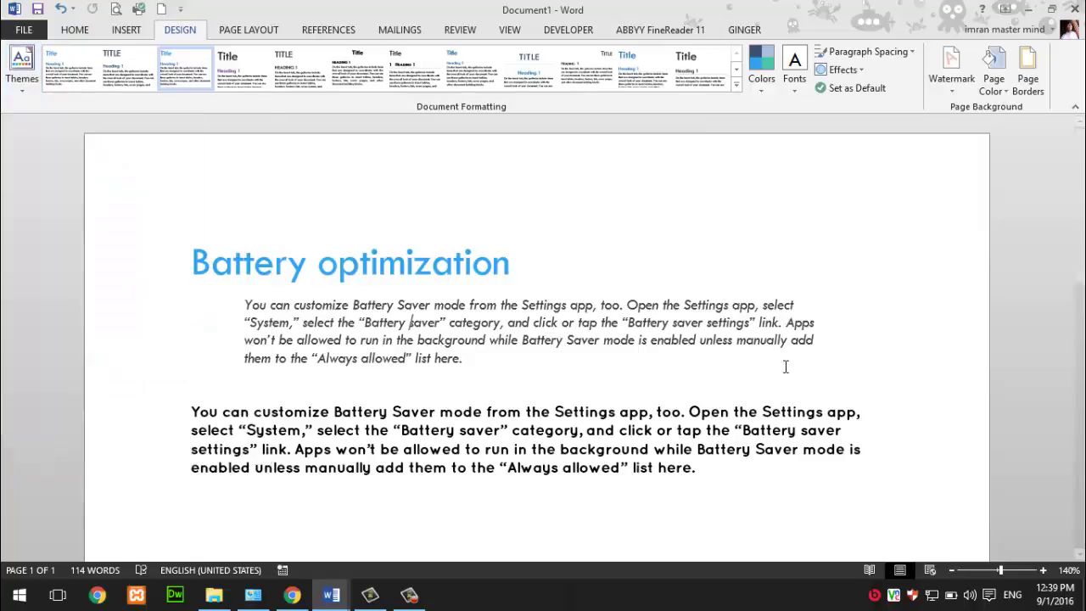
{"action": "mouse_move", "coordinate": [217, 276]}
{"action": "left_mouse_down"}
{"action": "mouse_move", "coordinate": [508, 376]}
{"action": "mouse_move", "coordinate": [219, 260]}
{"action": "left_mouse_up"}
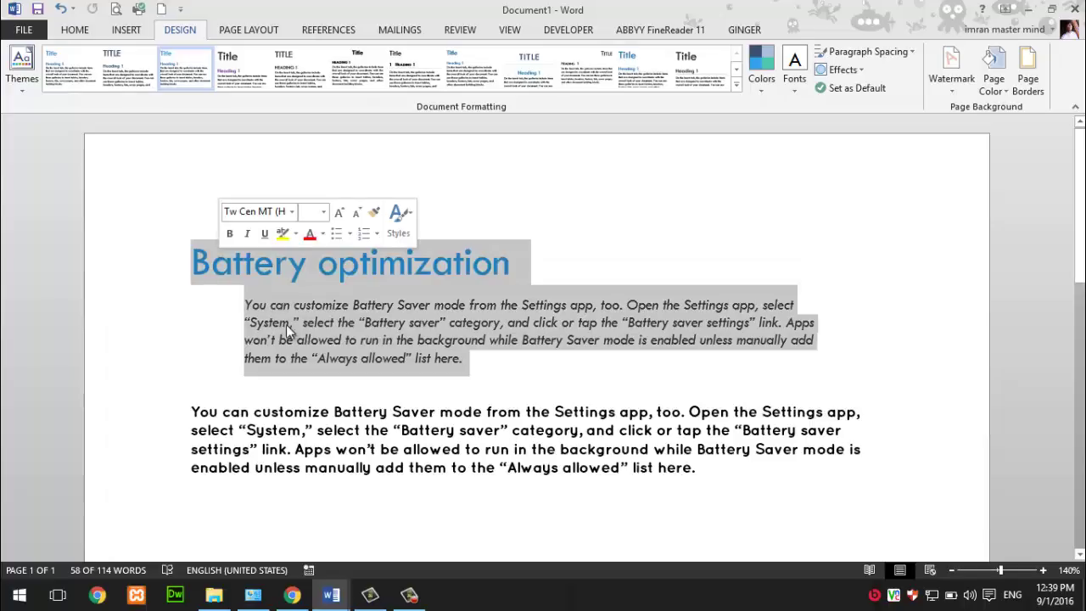
{"action": "left_click", "coordinate": [352, 346]}
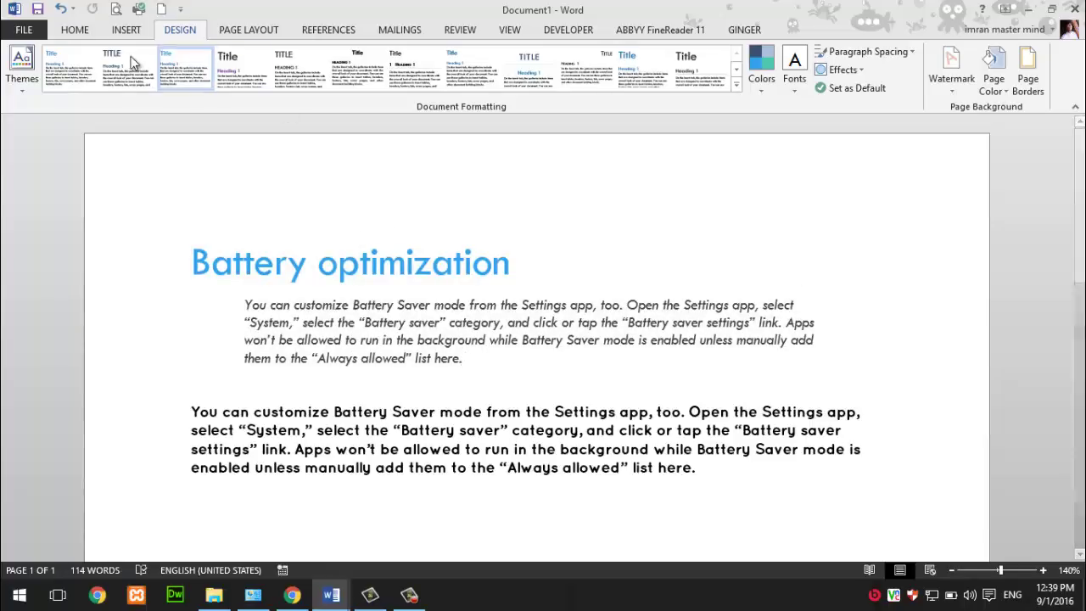
{"action": "left_click", "coordinate": [12, 90]}
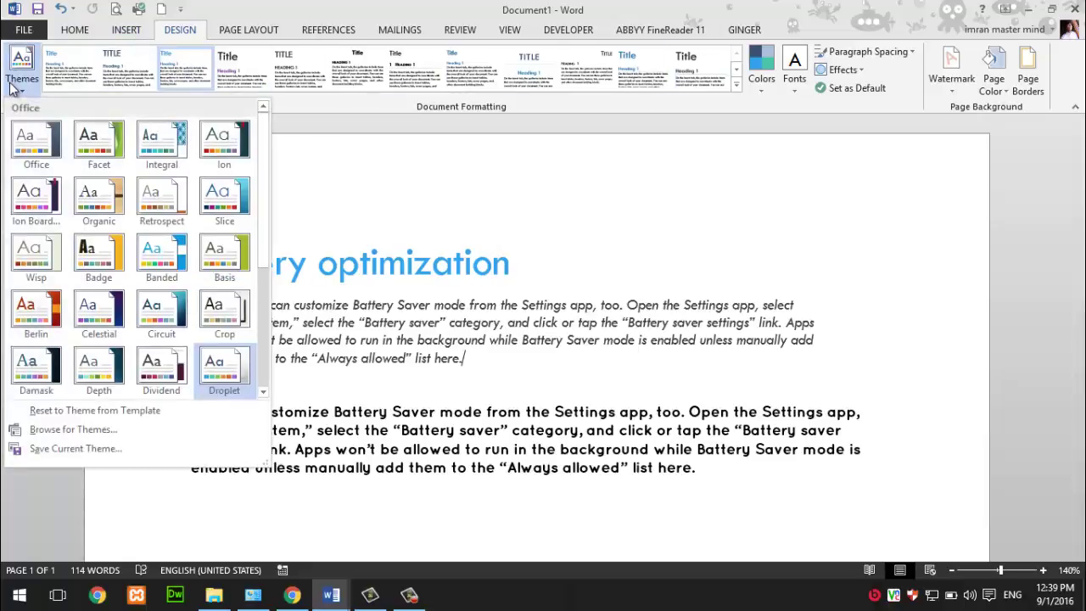
{"action": "left_click", "coordinate": [530, 360]}
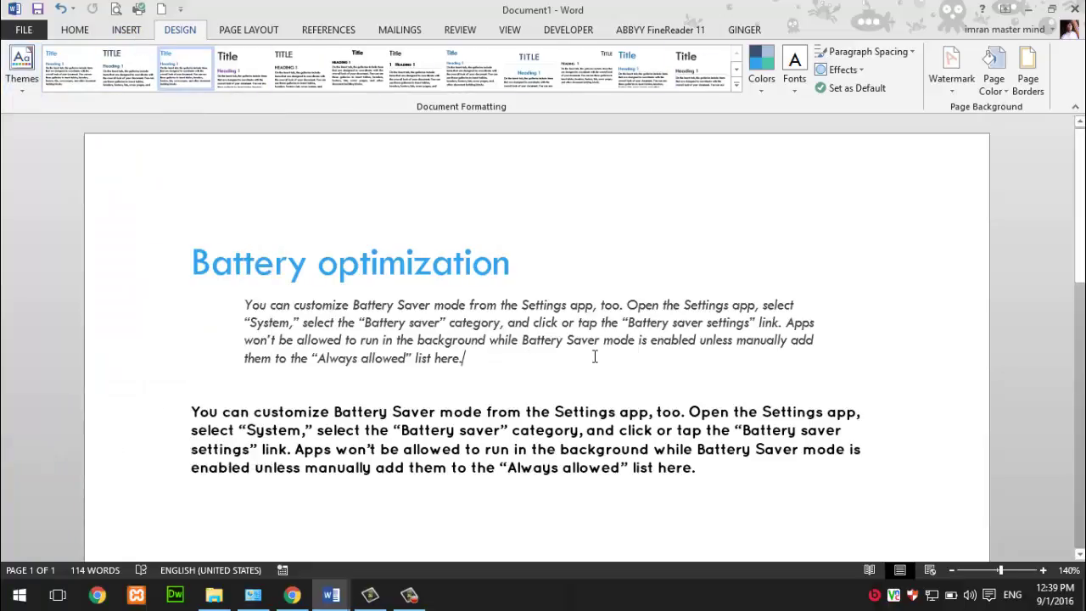